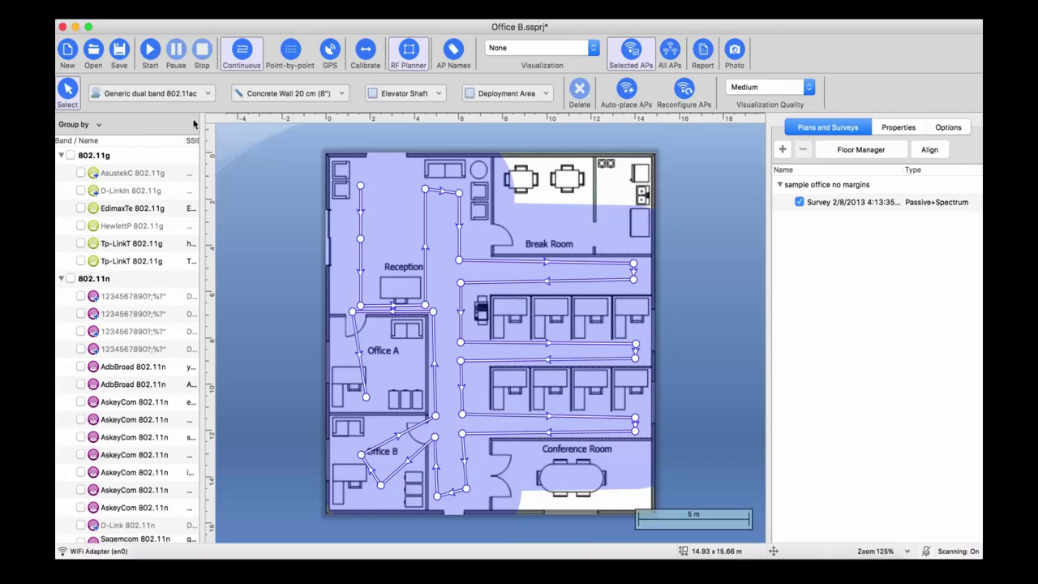
Place a Generic dual band 802.11ac virtual AP on the floor plan beside Reception.
click(182, 96)
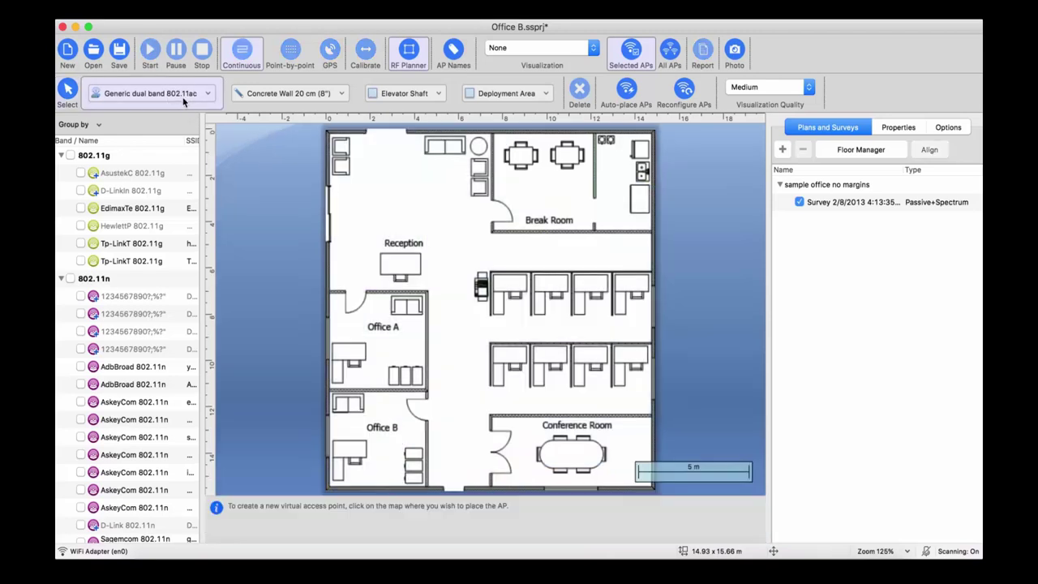
click(446, 273)
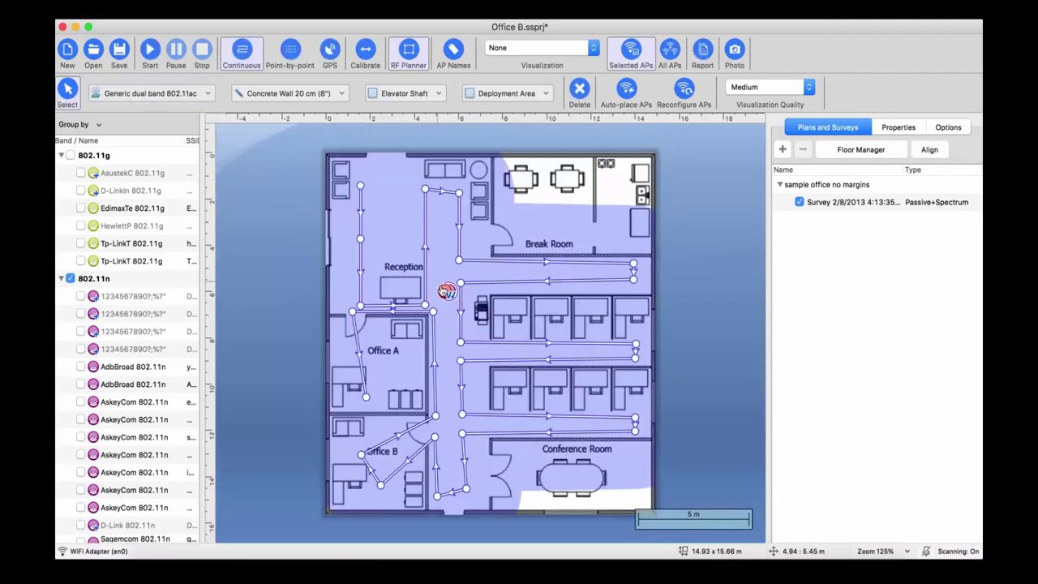
right_click(449, 293)
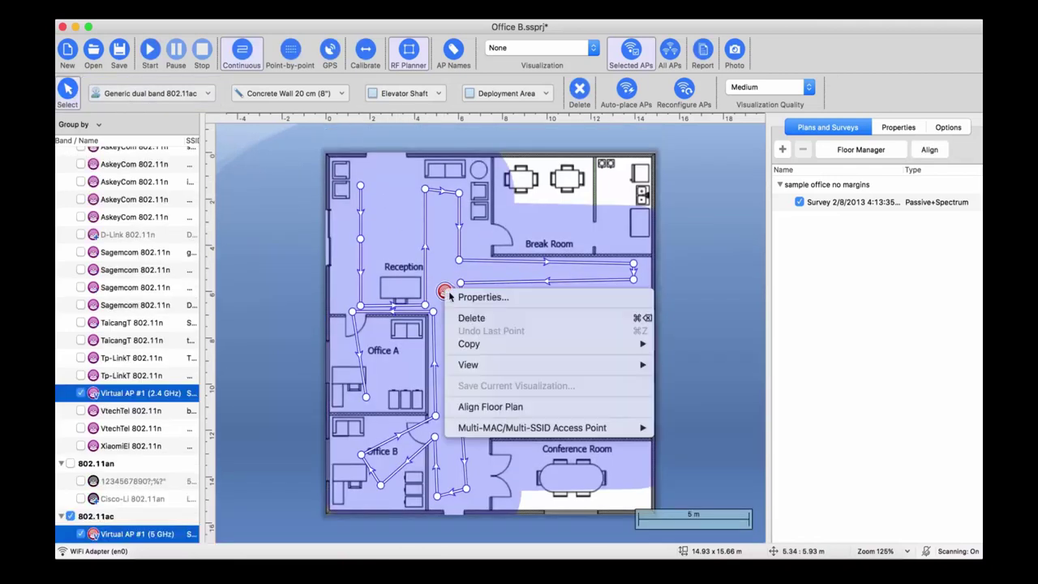
key(Escape)
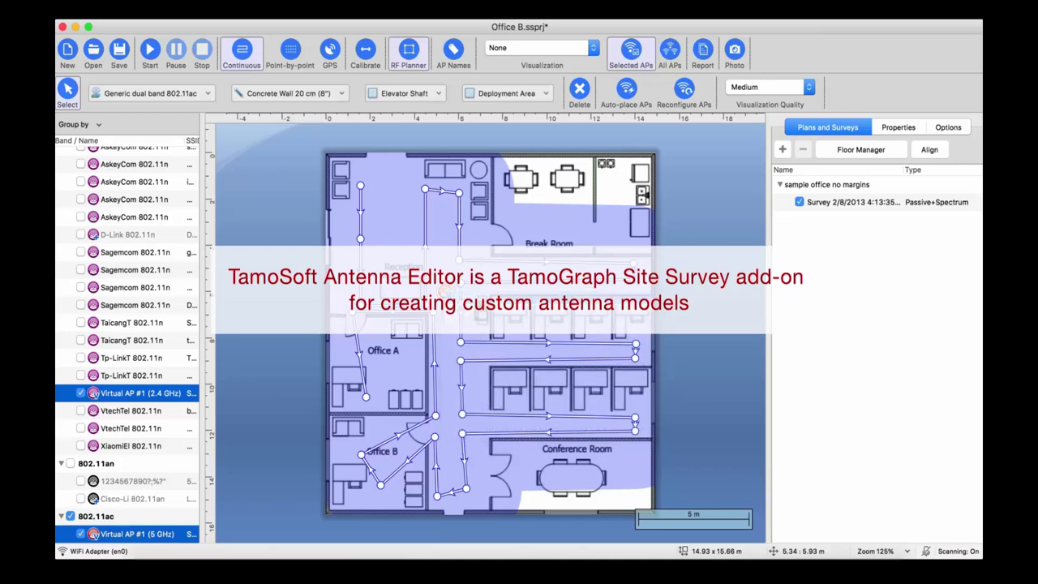
Assign the AirTight Networks AN-OD-10-6 antenna to Virtual AP #1, then rotate its 3D pattern.
double_click(448, 292)
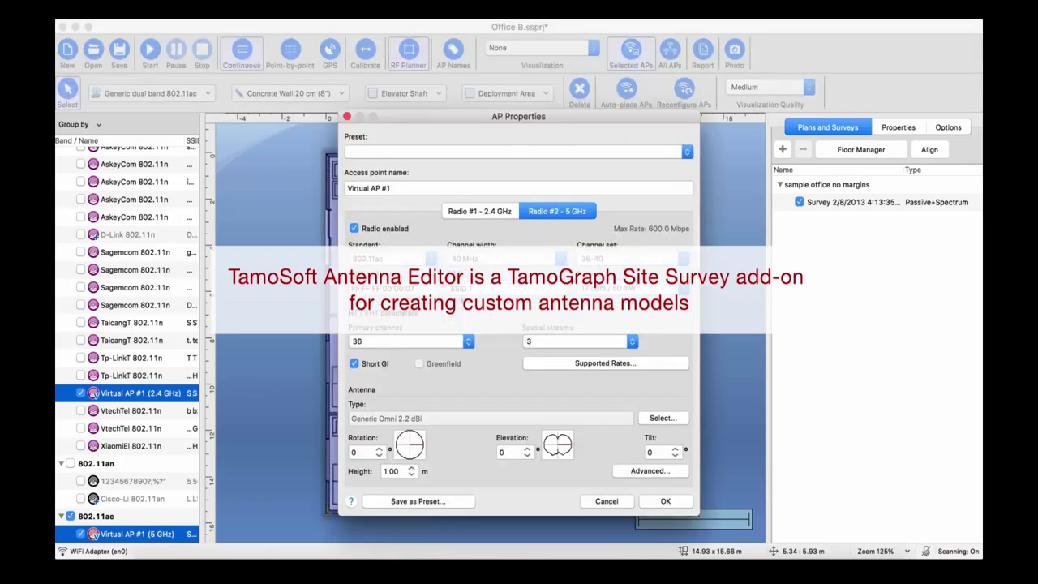
click(650, 418)
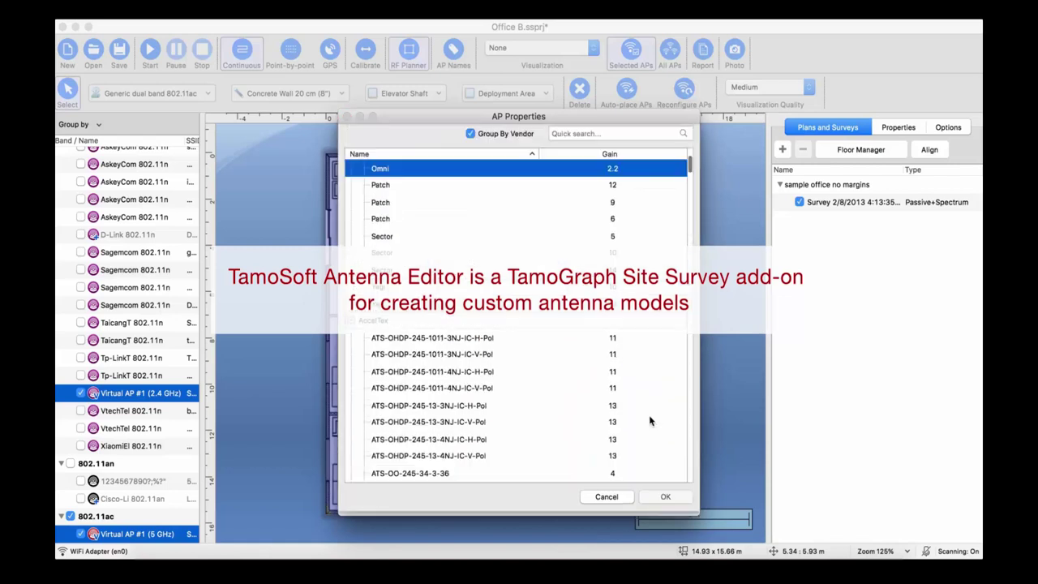
scroll(481, 381, down, 1)
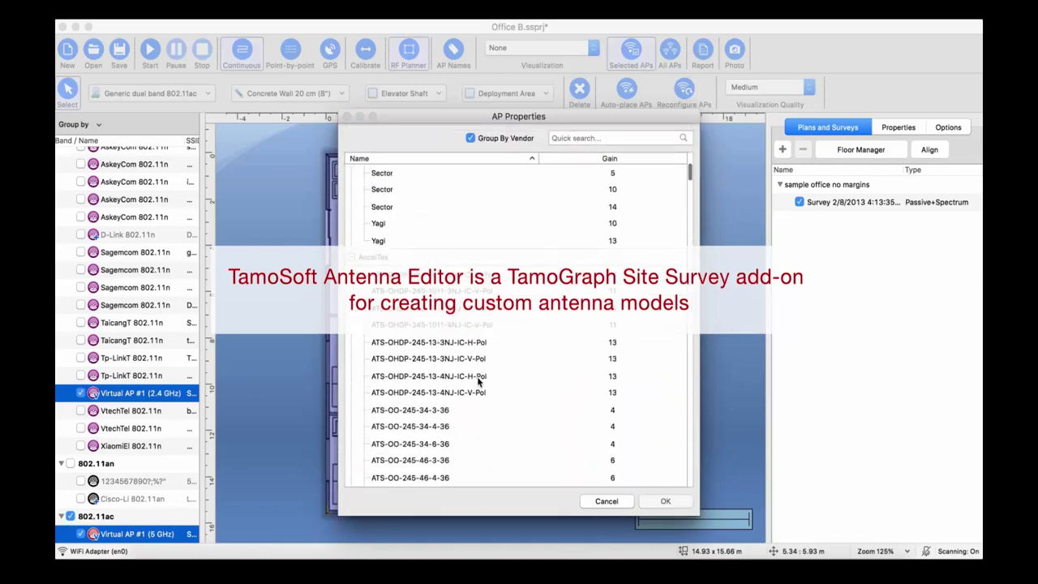
scroll(478, 379, down, 6)
scroll(477, 380, down, 5)
scroll(478, 382, down, 2)
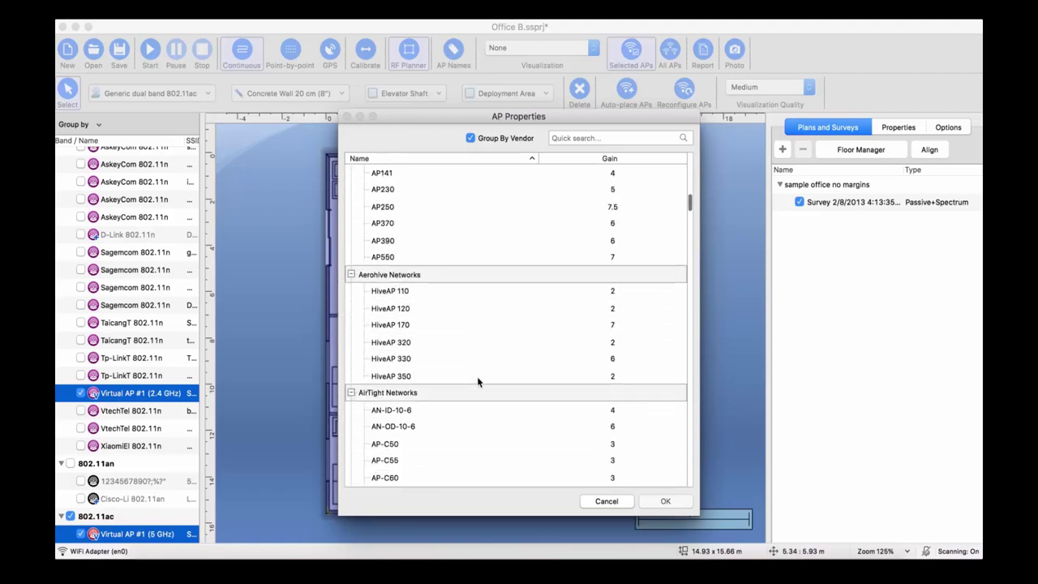
click(409, 426)
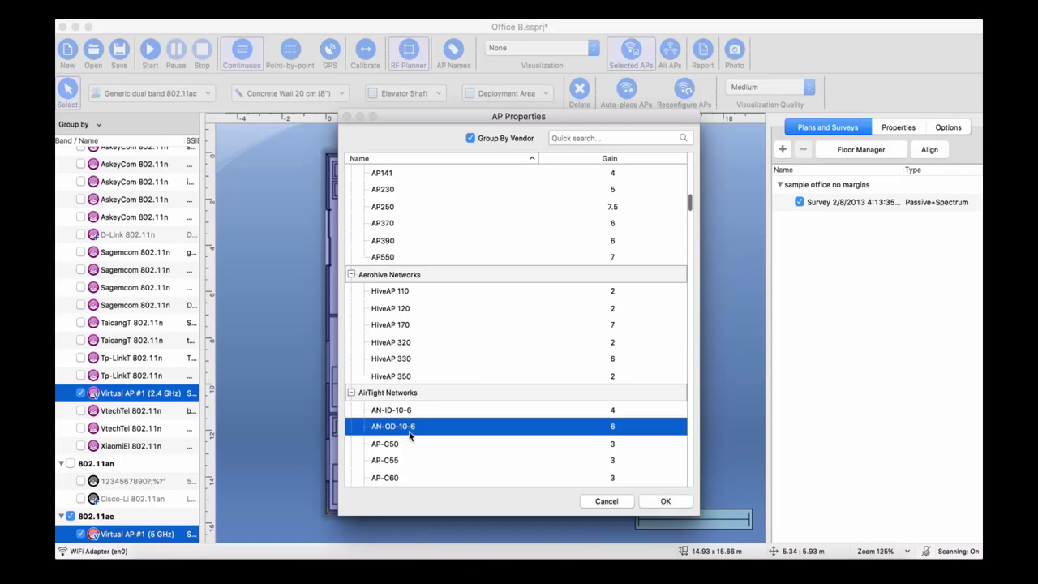
click(663, 502)
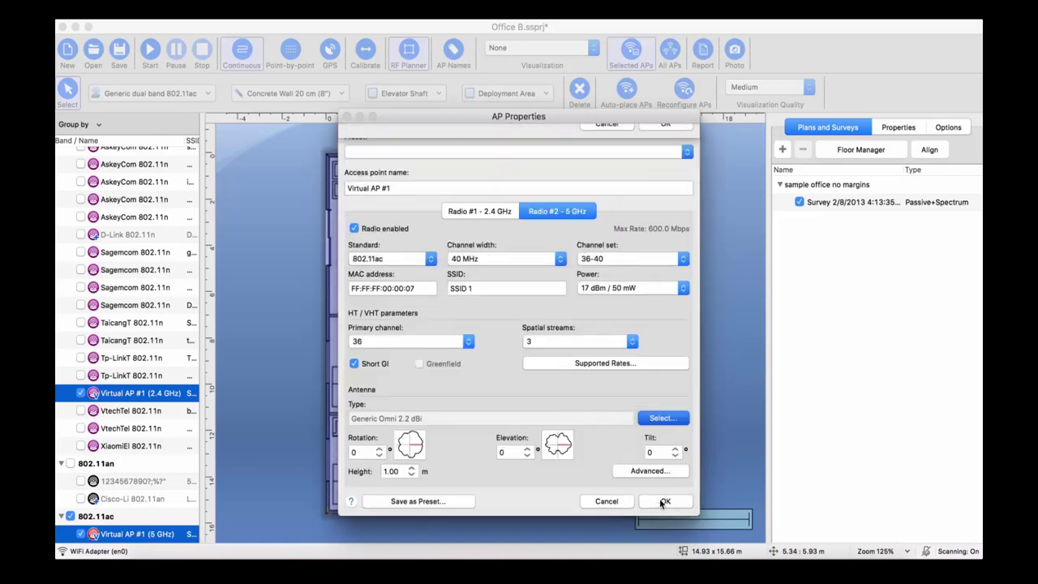
click(647, 471)
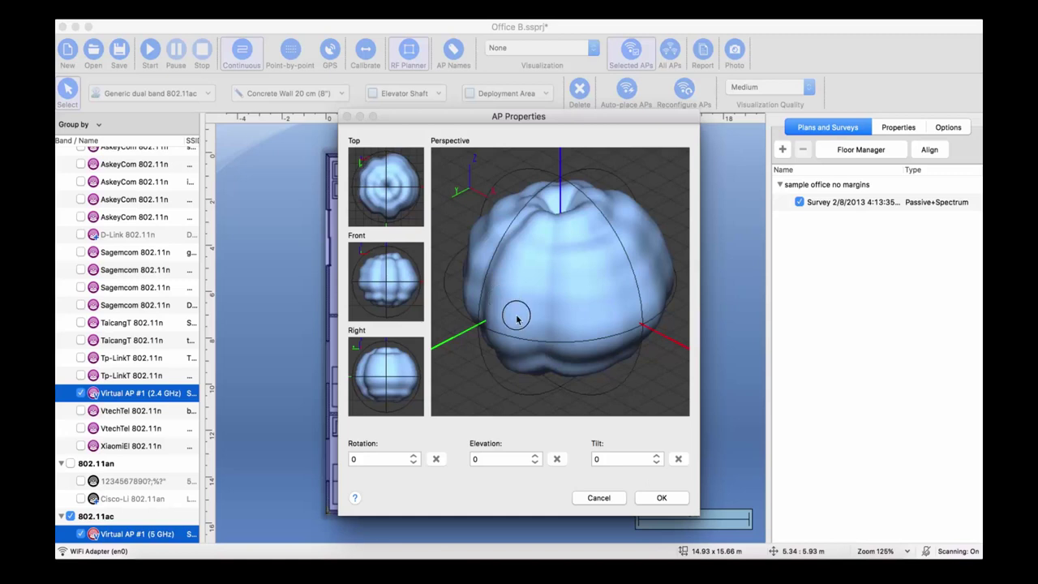
drag(524, 325, 625, 272)
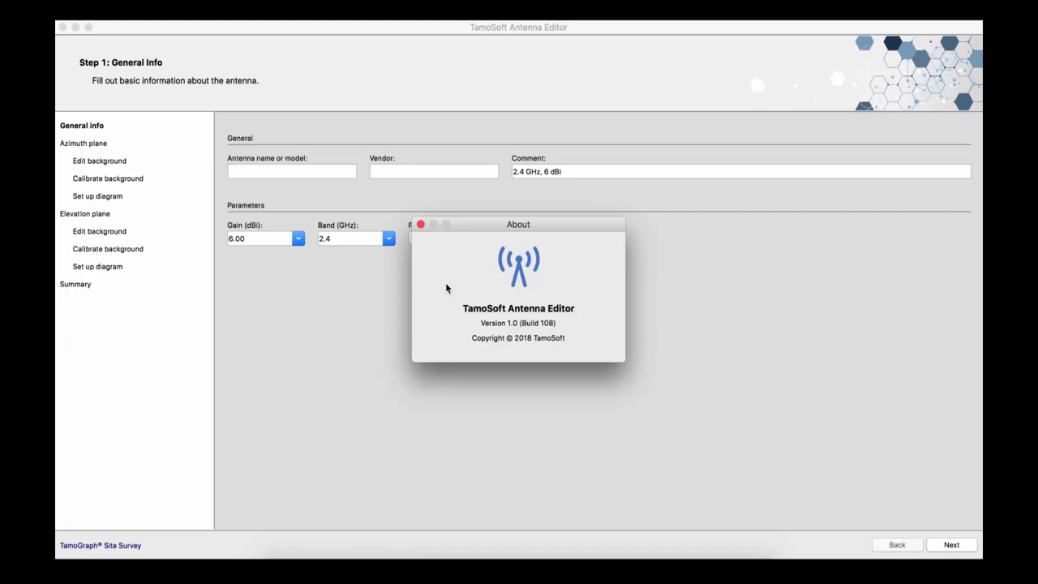
Close the About window and paste ExtremeWireless from the data sheet as the vendor.
click(420, 224)
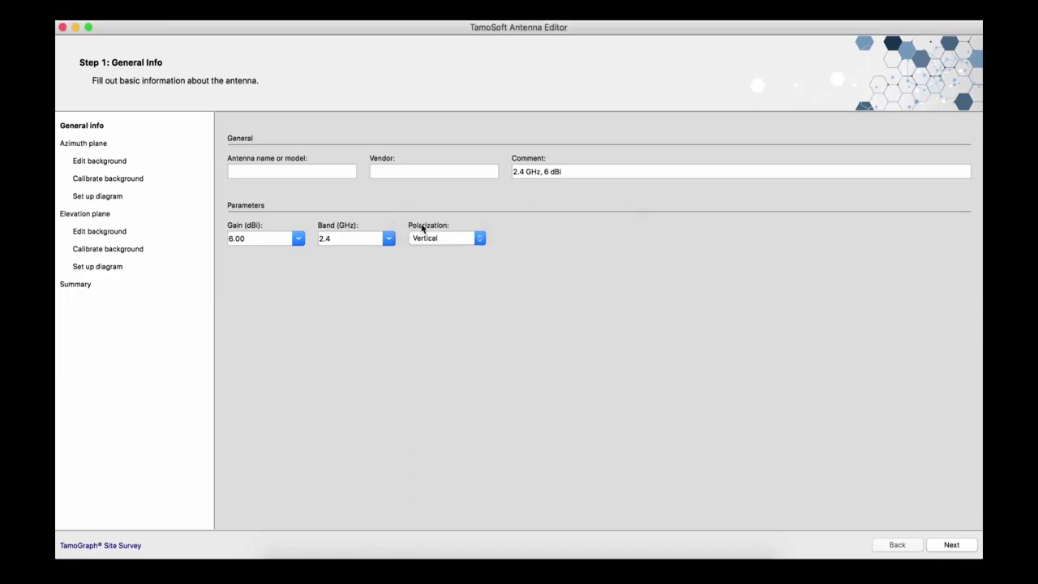
click(419, 171)
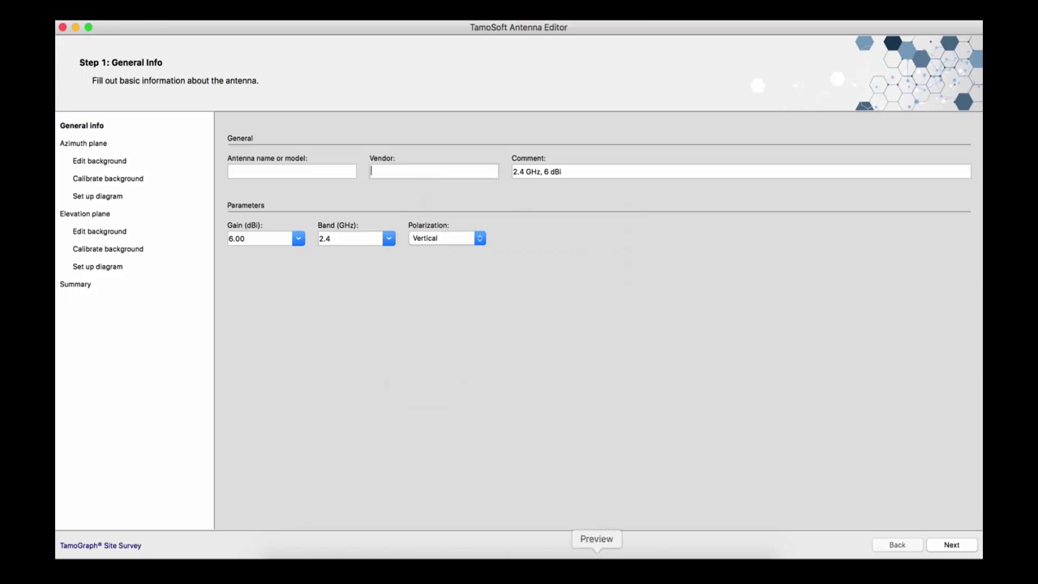
click(597, 553)
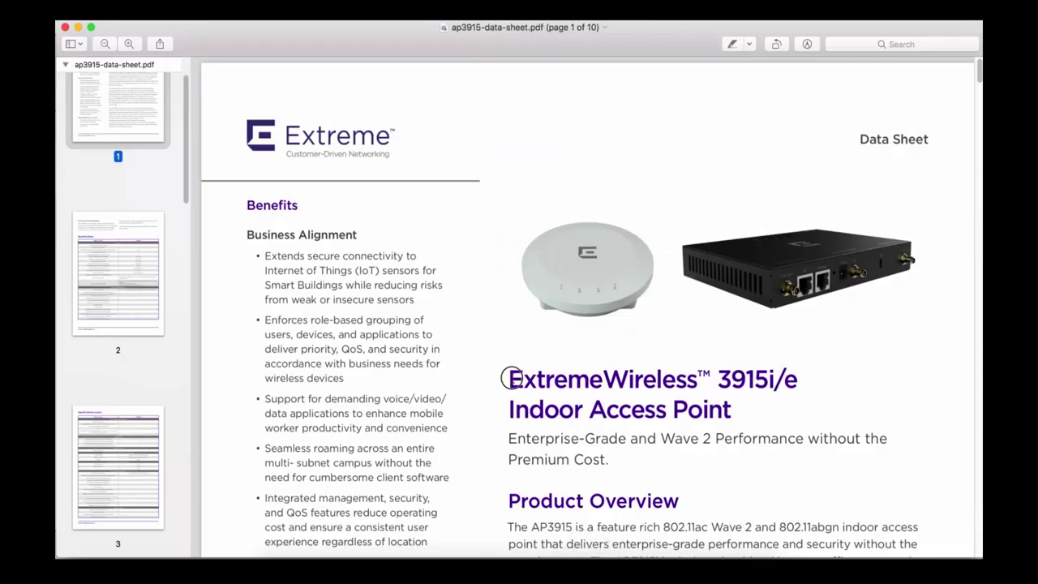
drag(506, 373, 694, 388)
key(super+c)
click(641, 553)
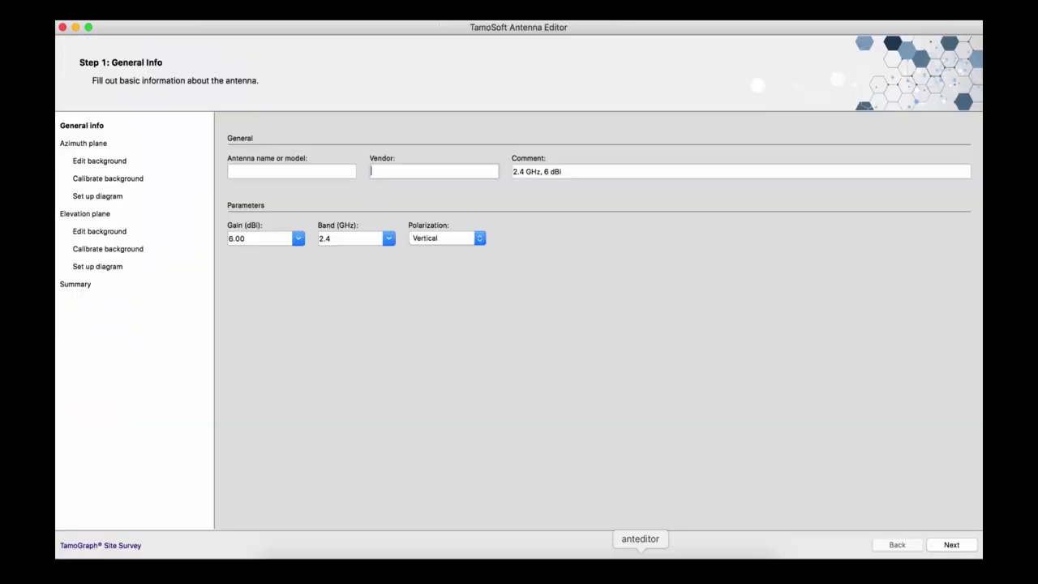
key(super+v)
Copy the model 3915i from the data sheet into the Antenna name field.
click(352, 172)
click(597, 553)
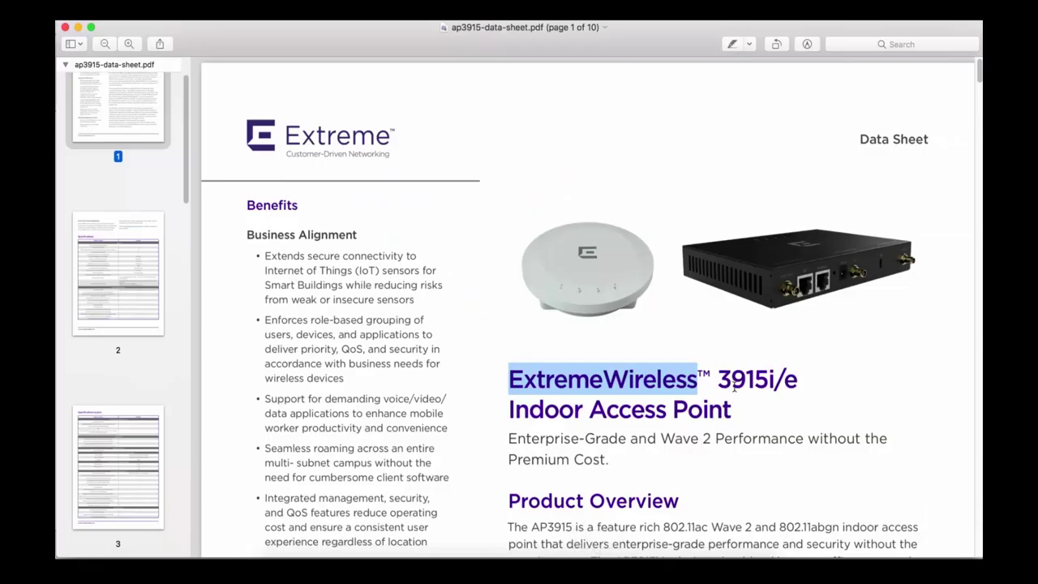
double_click(737, 379)
key(super+c)
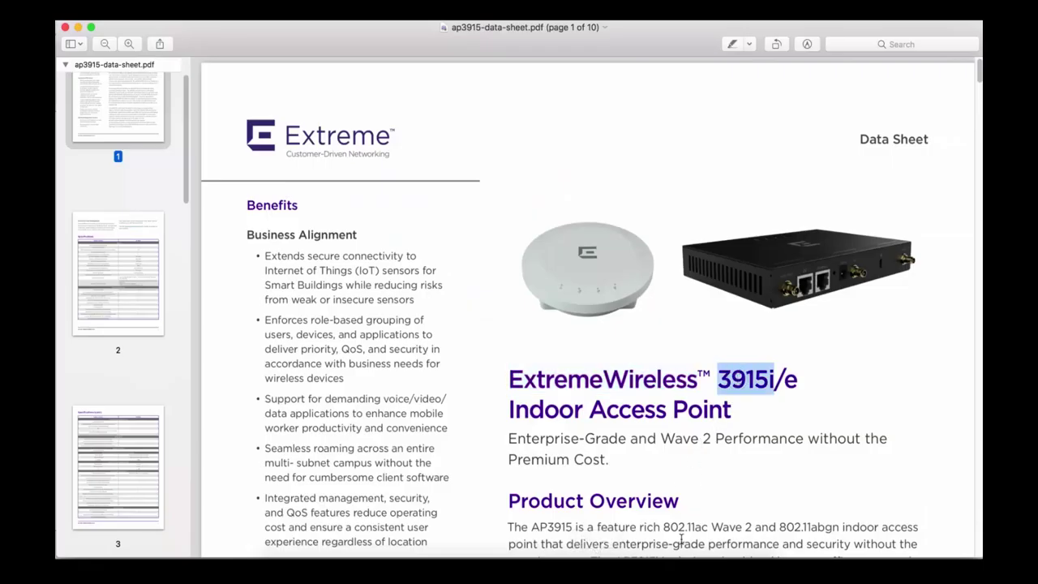
click(640, 553)
key(super+v)
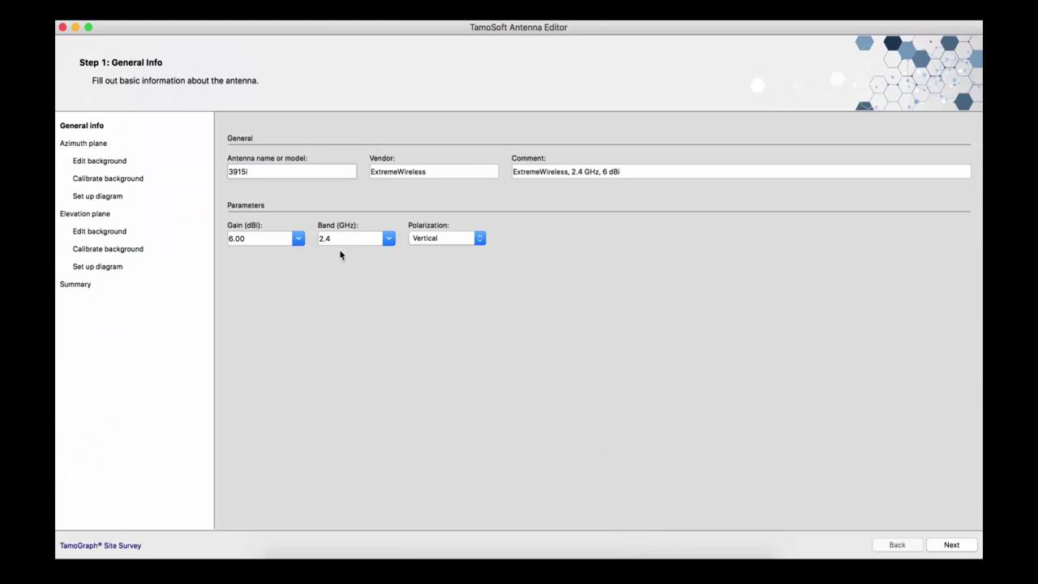
click(280, 238)
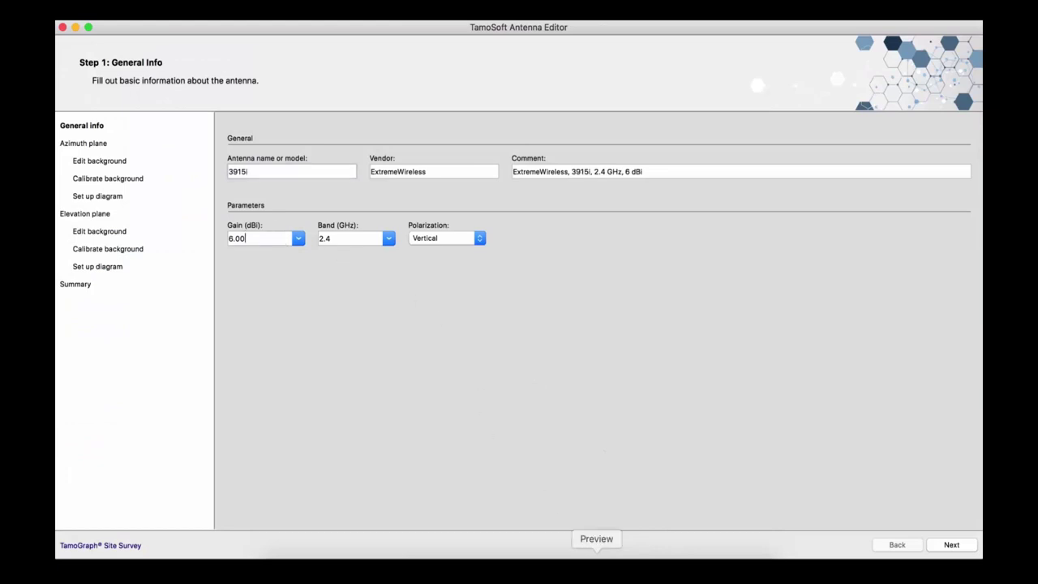
Replace the 6.00 gain with the data sheet's 4.3 dBi for 2.4 GHz, then proceed to azimuth background.
click(593, 552)
click(128, 460)
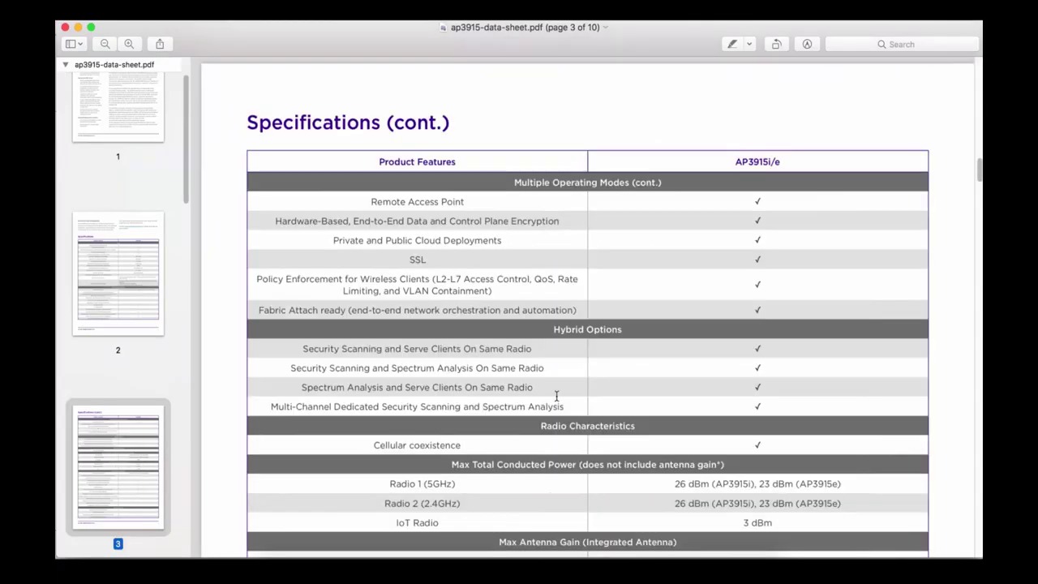
scroll(584, 386, down, 5)
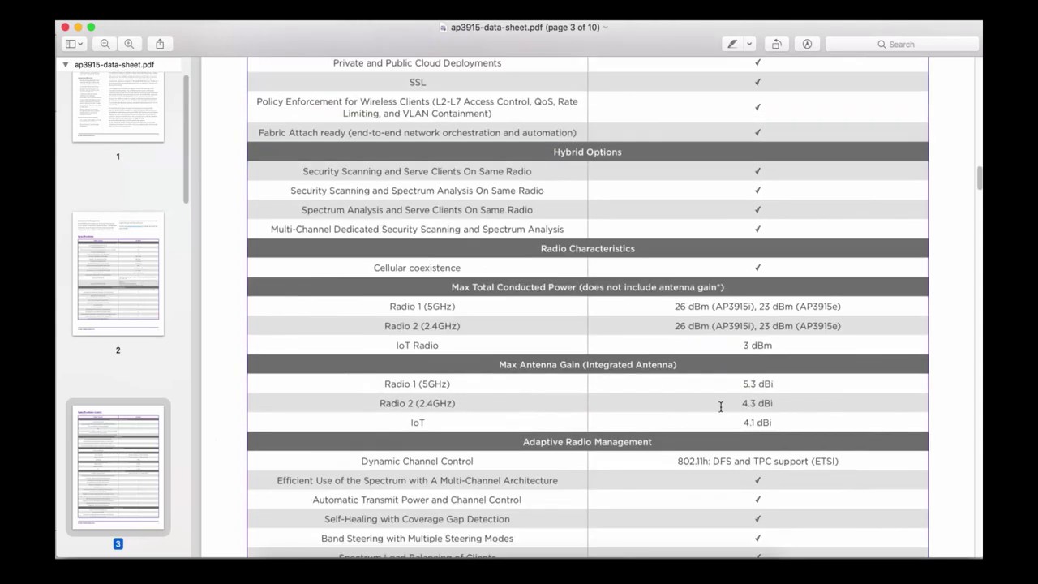
mouse_move(741, 403)
mouse_down()
mouse_move(764, 405)
mouse_move(755, 405)
mouse_up()
key(super+c)
click(641, 567)
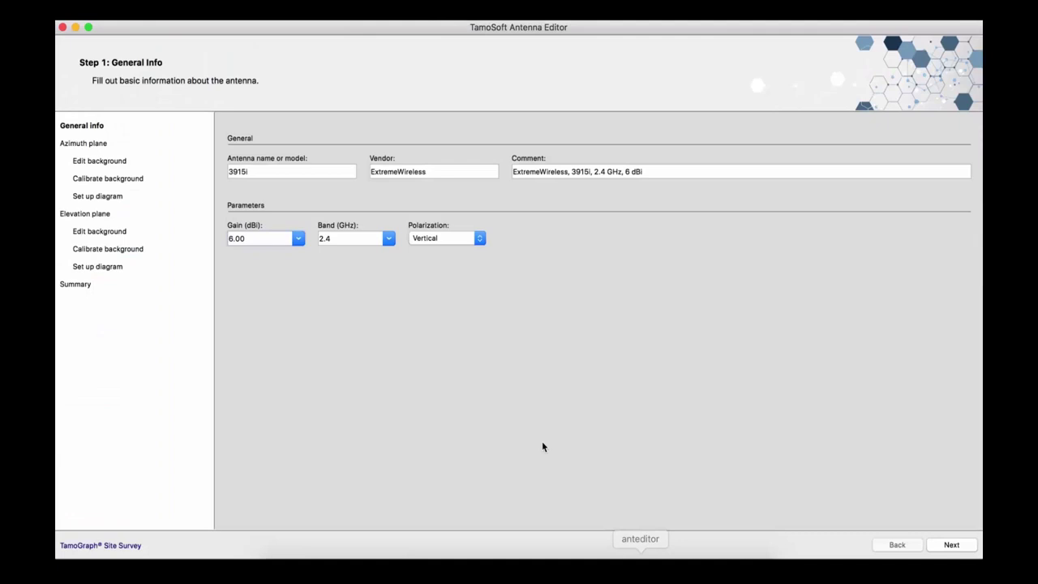
drag(274, 237, 220, 234)
key(super+v)
key(Return)
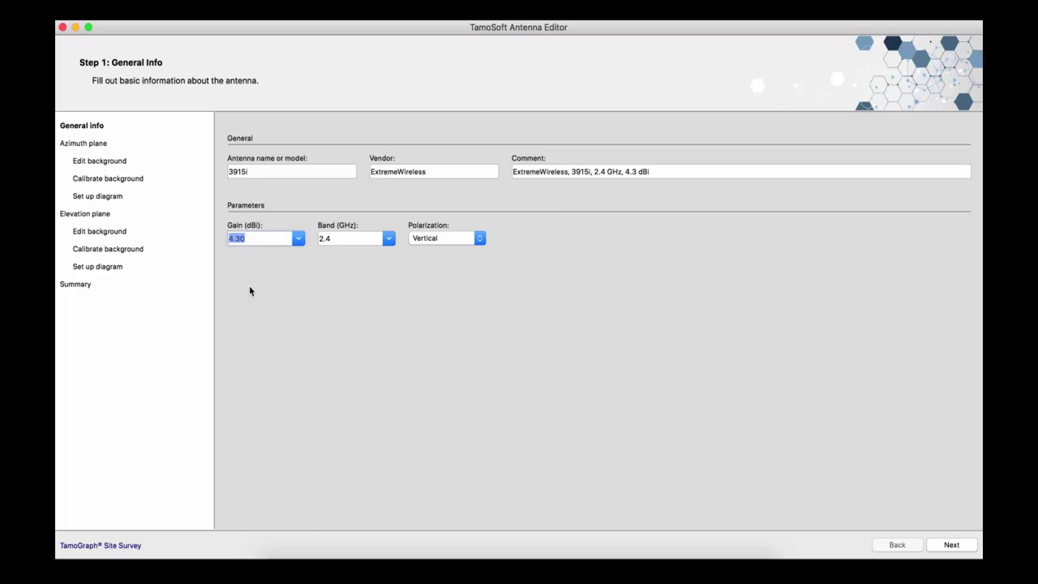
click(108, 161)
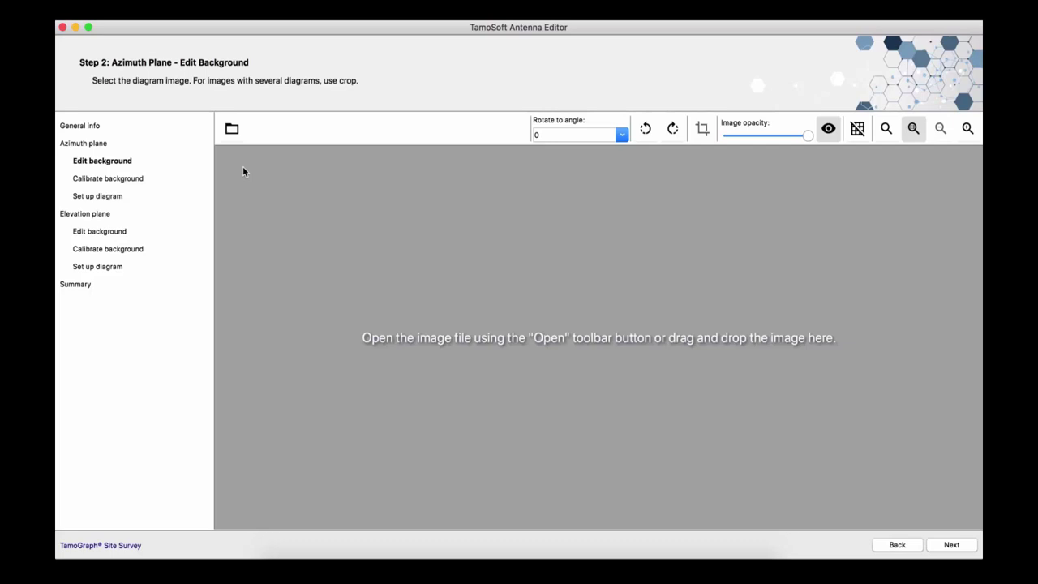
Open ap3915-data-sheet.pdf and load page 9, Antenna Radiation Patterns, as the azimuth background.
click(233, 131)
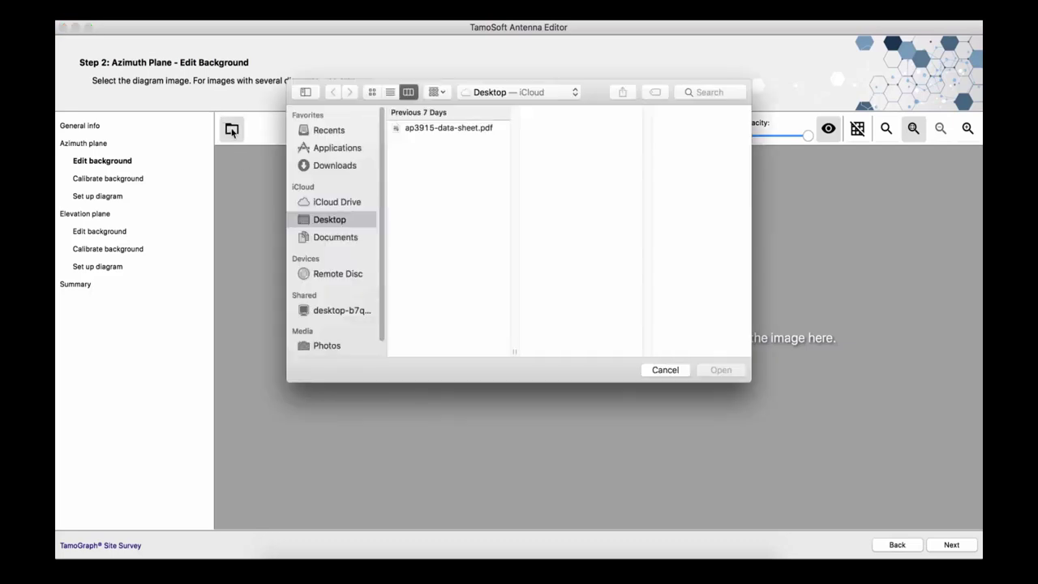
click(418, 132)
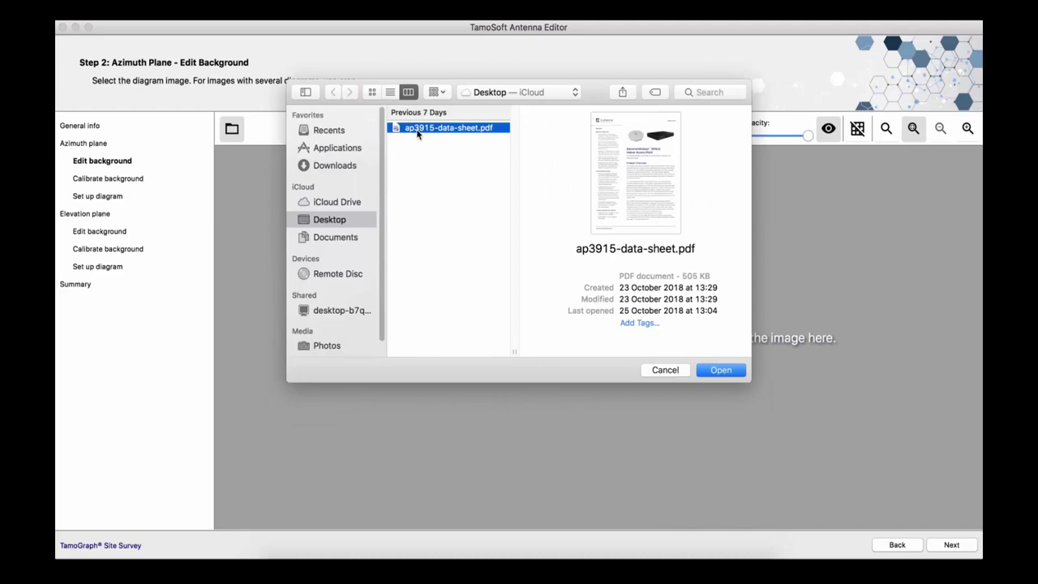
double_click(417, 132)
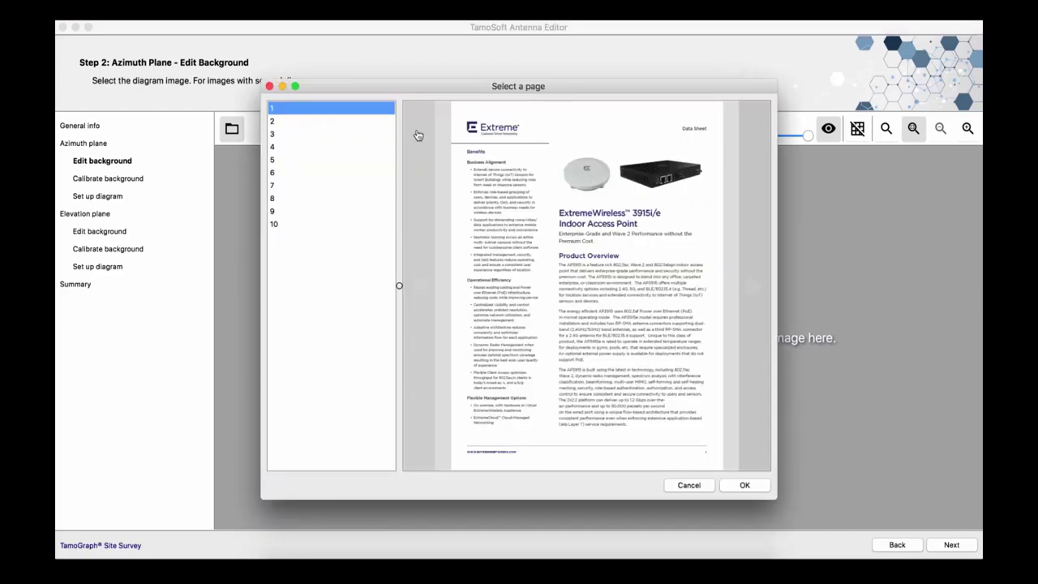
click(275, 211)
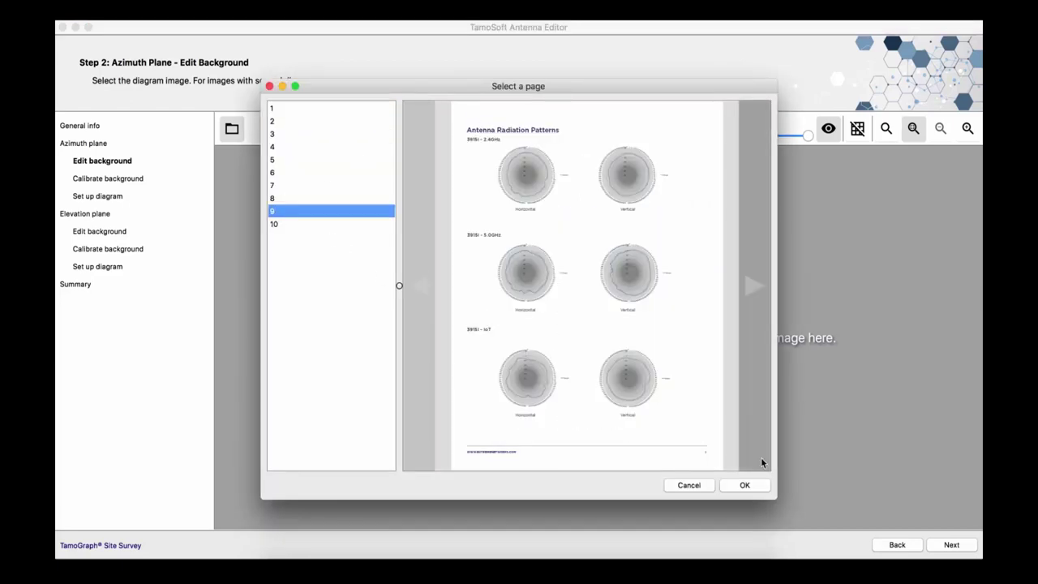
click(746, 485)
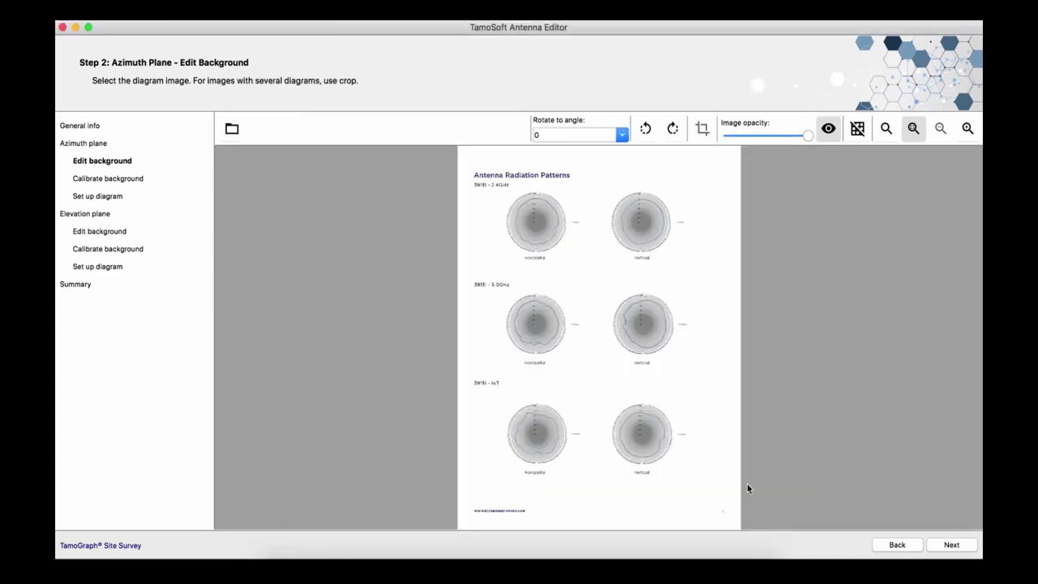
Crop the background to the top-left 2.4GHz Horizontal diagram and rotate it 90° clockwise.
drag(494, 185, 593, 267)
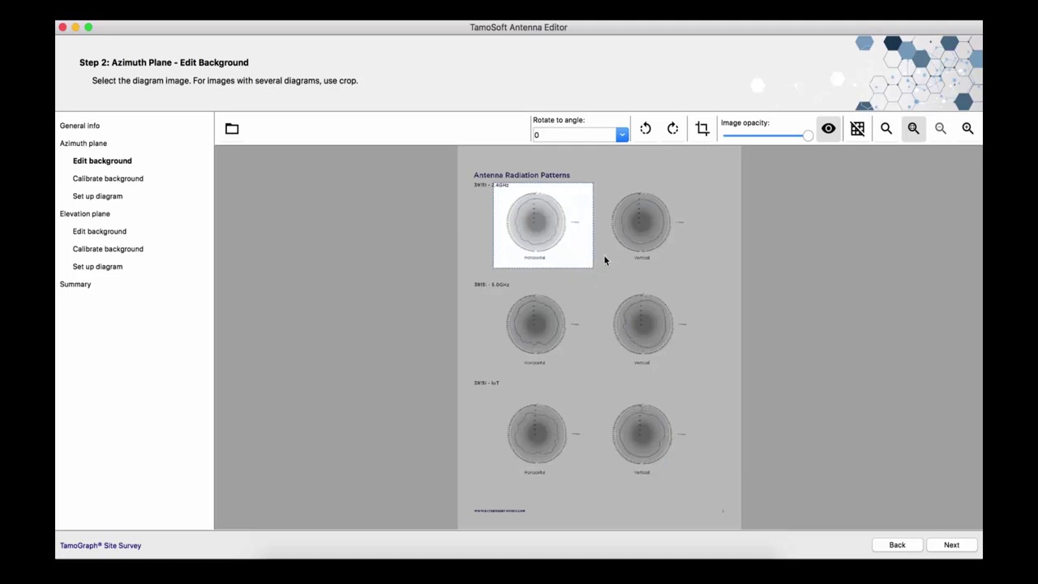
click(702, 129)
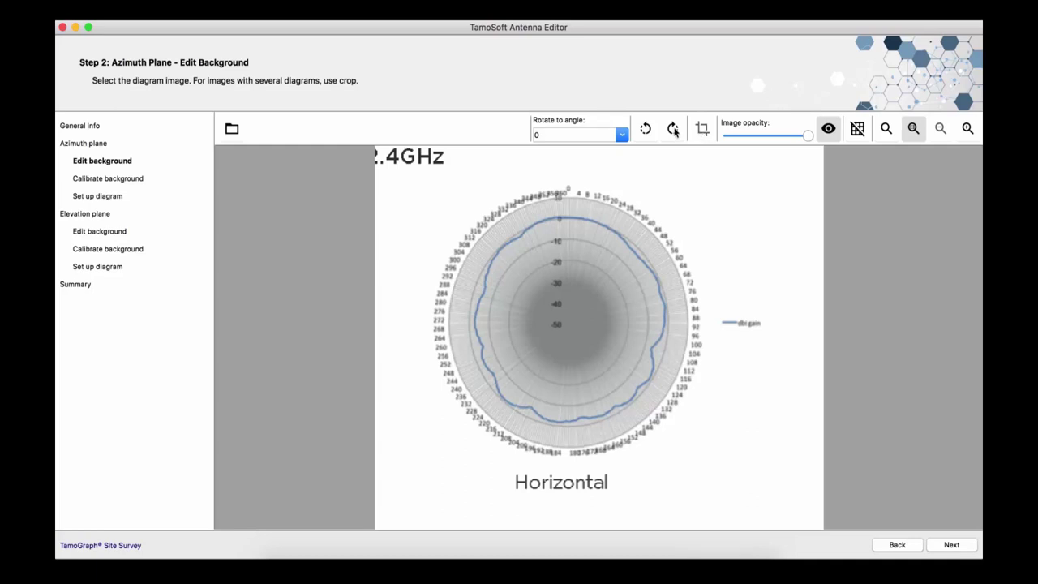
click(674, 129)
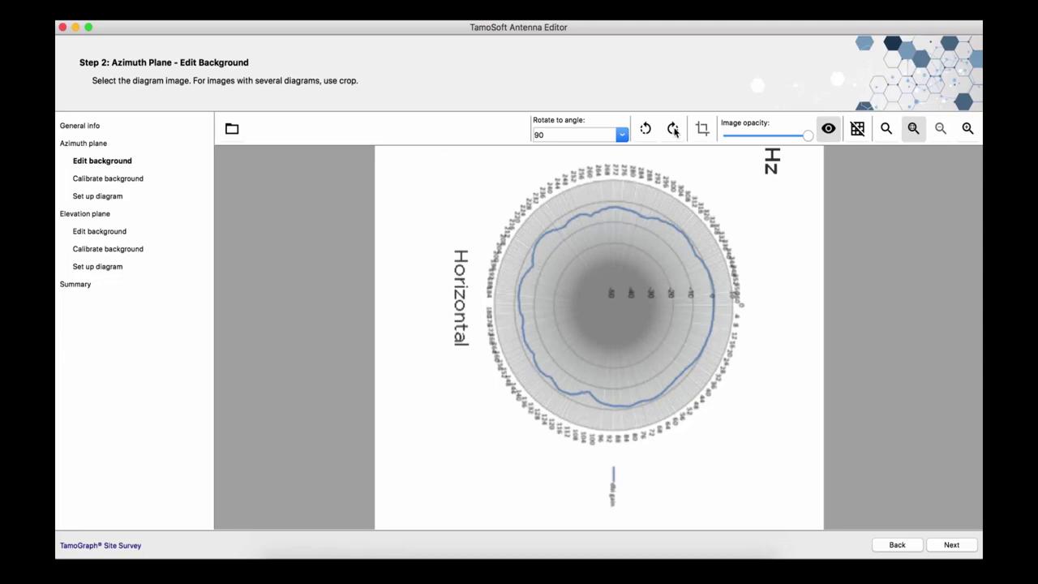
Set the azimuth calibration range to Min -50, Max 10 dBi with a 10 dB step.
click(138, 179)
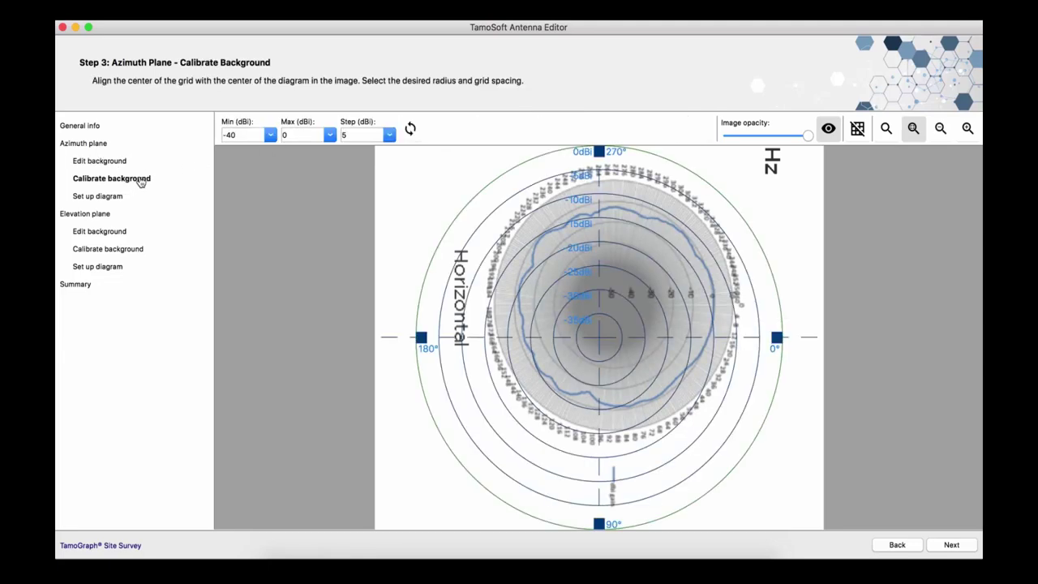
click(236, 135)
key(BackSpace)
key(BackSpace)
text(50)
key(Tab)
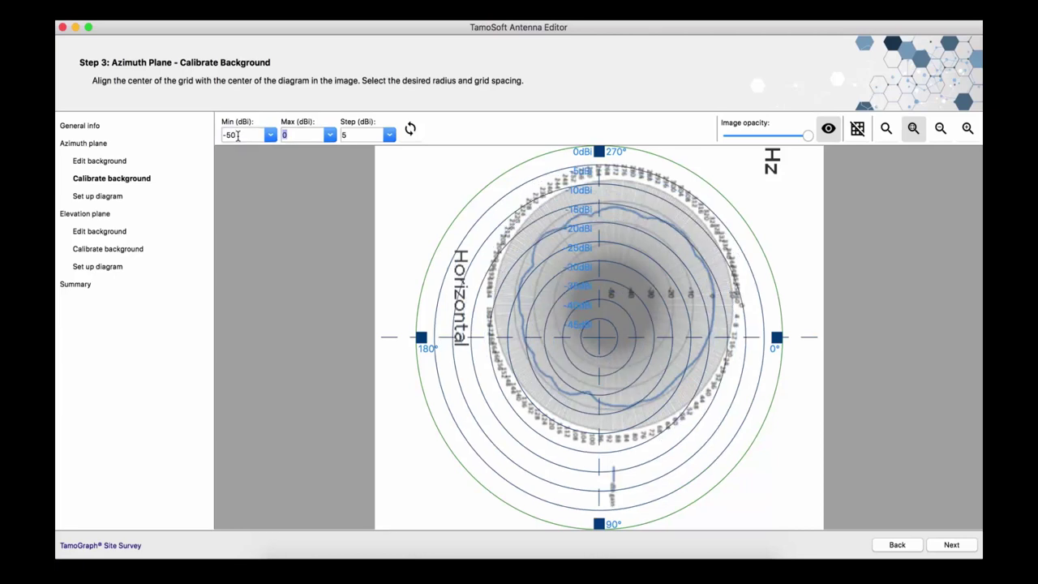
text(10)
key(Tab)
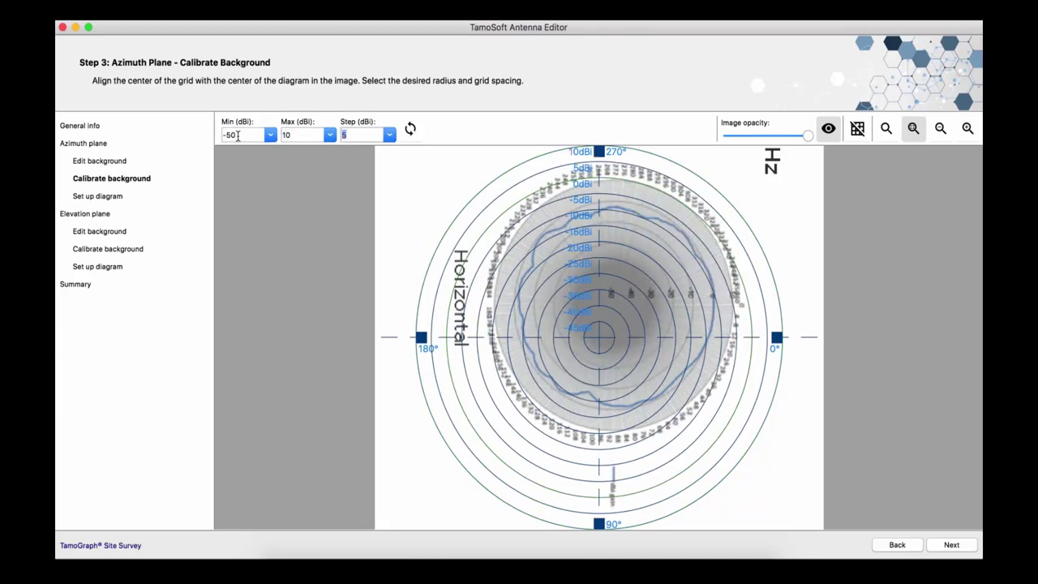
text(10)
key(Return)
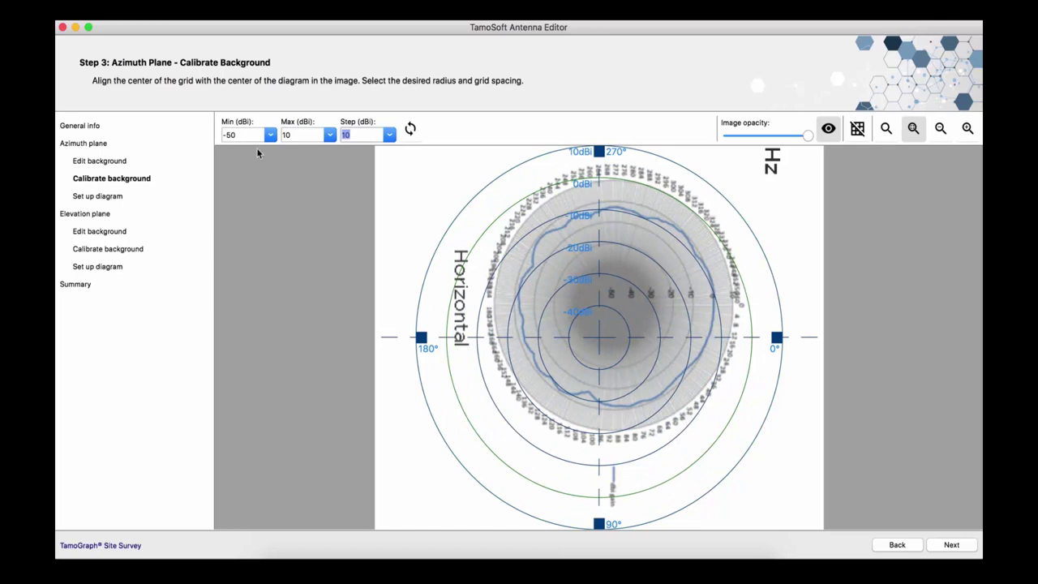
Centre the calibration grid on the diagram and scale it to match the rings.
click(588, 328)
drag(588, 327, 601, 296)
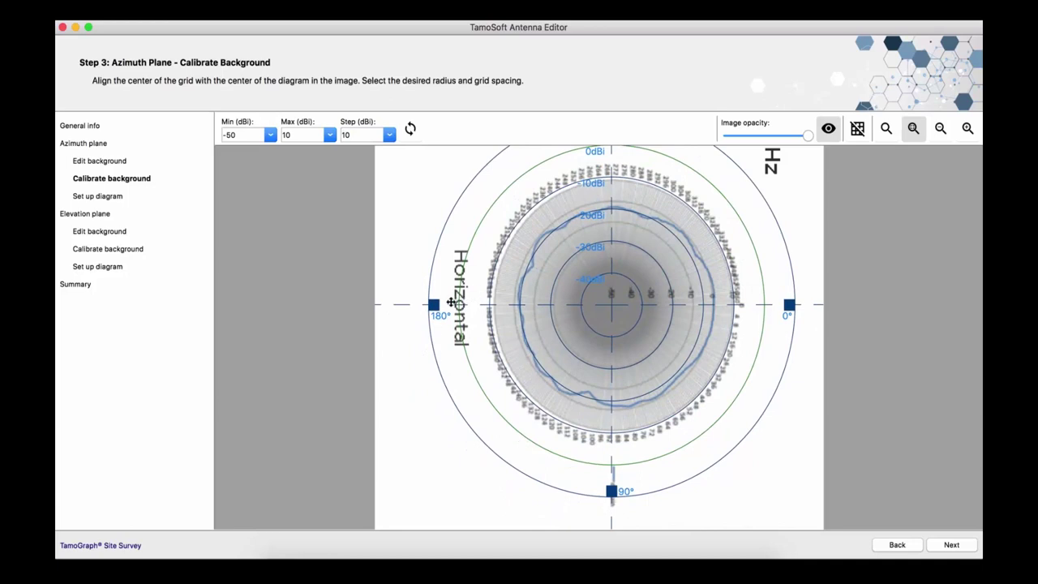
drag(434, 305, 499, 323)
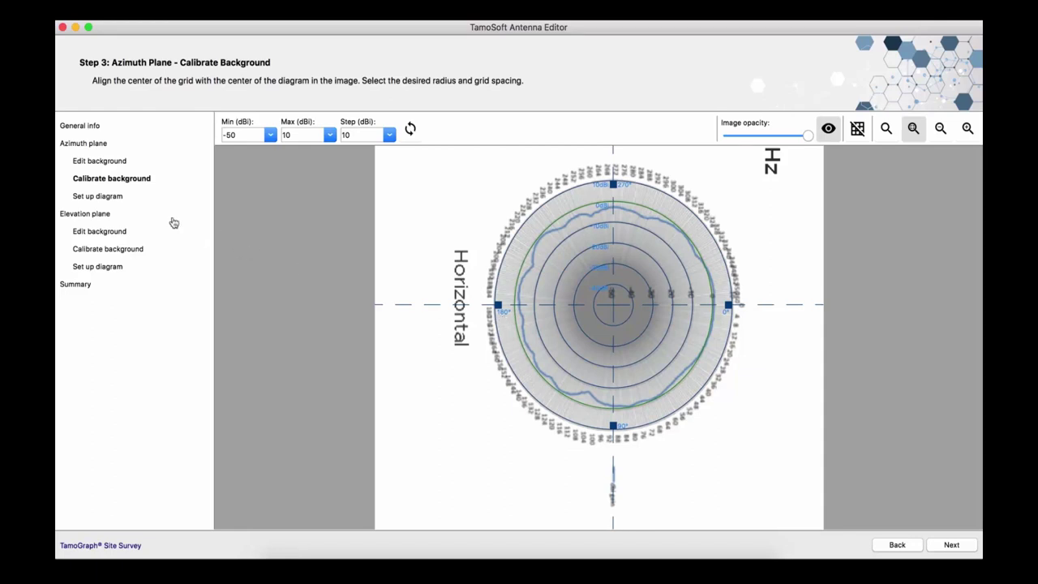
click(113, 198)
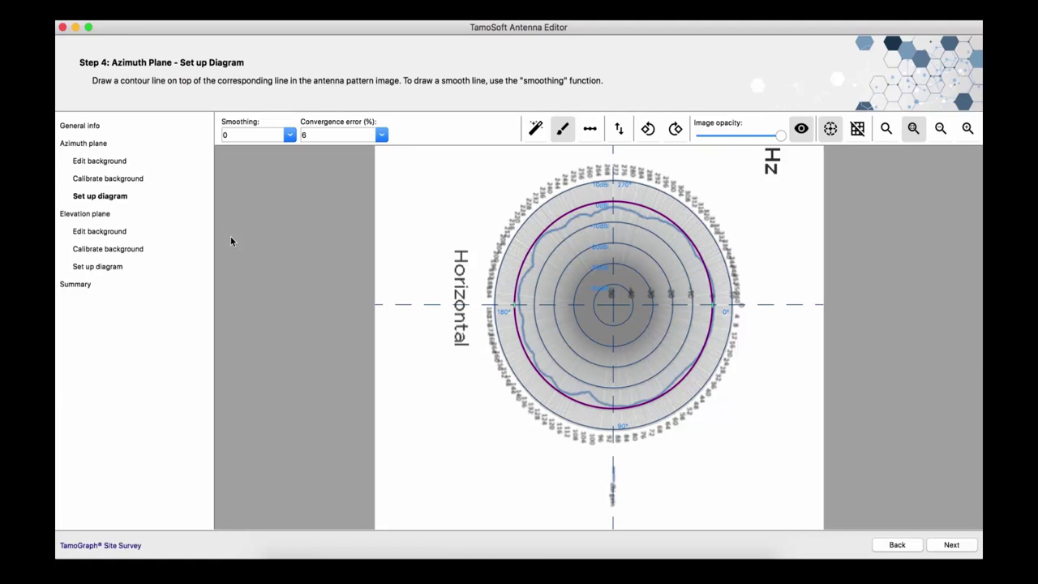
Zoom in and brush a contour along the pattern's upper-left edge up toward 0 dBi.
click(546, 240)
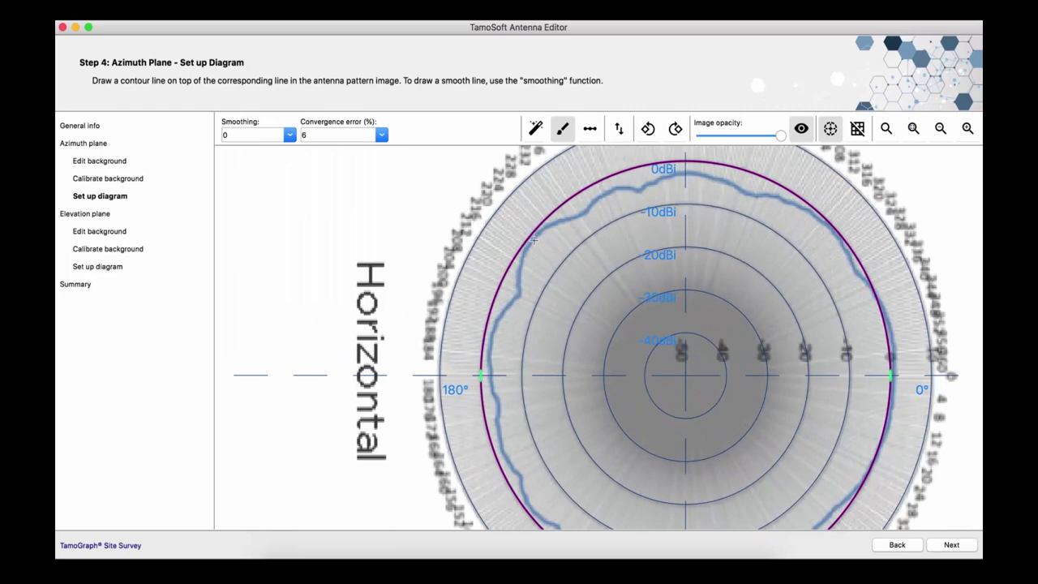
click(535, 236)
mouse_move(535, 236)
mouse_down()
mouse_move(601, 195)
mouse_move(687, 171)
mouse_up()
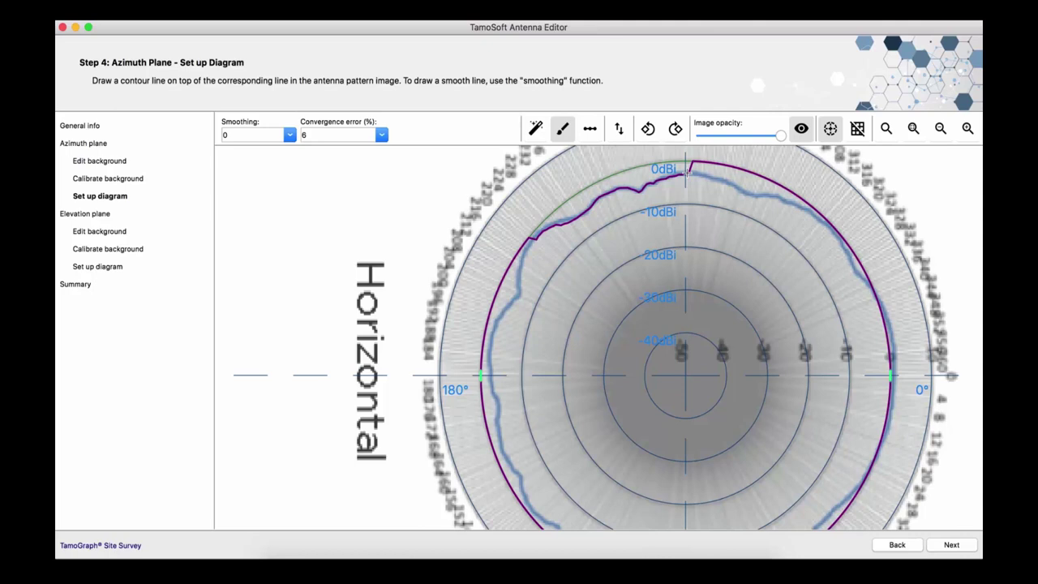
Auto-trace the blue azimuth line with the magic wand and fit the whole diagram in view.
click(540, 129)
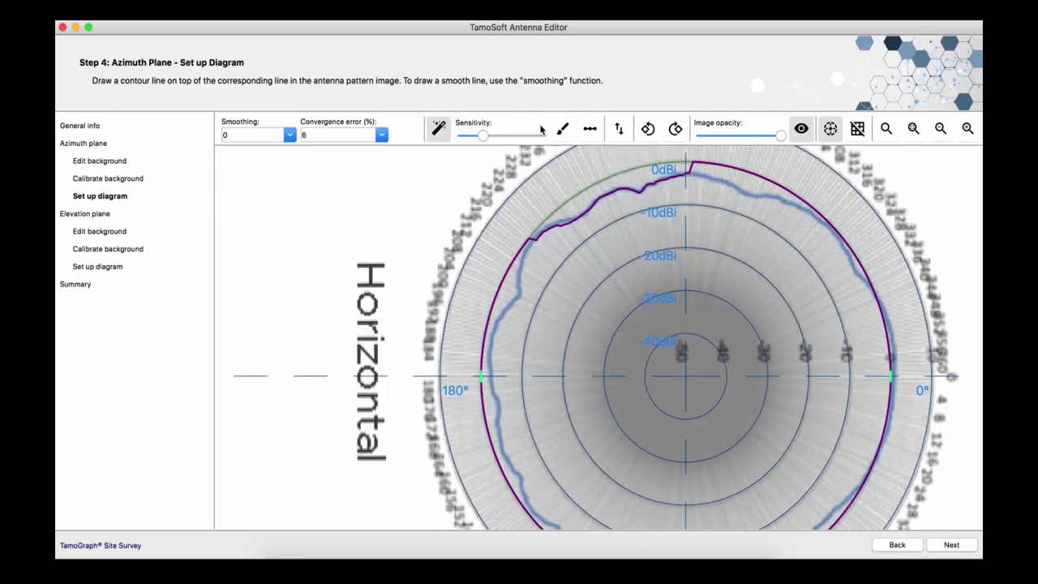
click(521, 261)
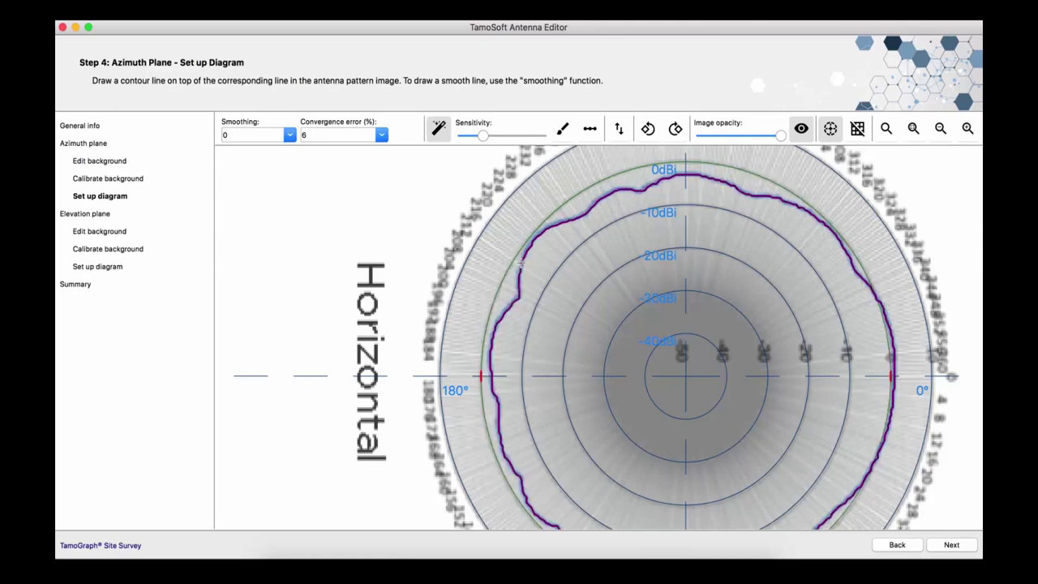
click(912, 128)
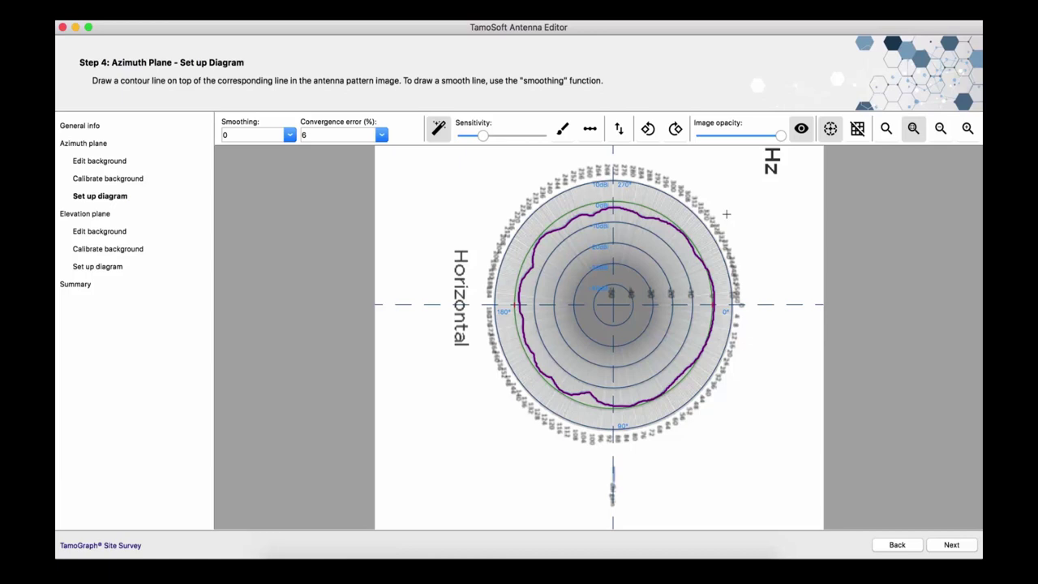
Load page 9 of ap3915-data-sheet.pdf as the elevation plane background.
click(98, 234)
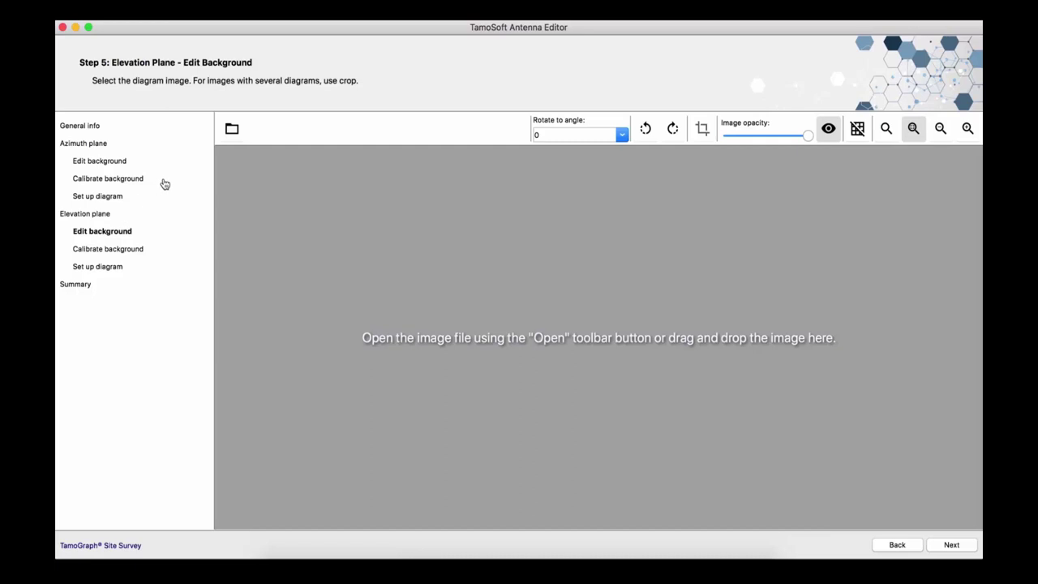
click(232, 128)
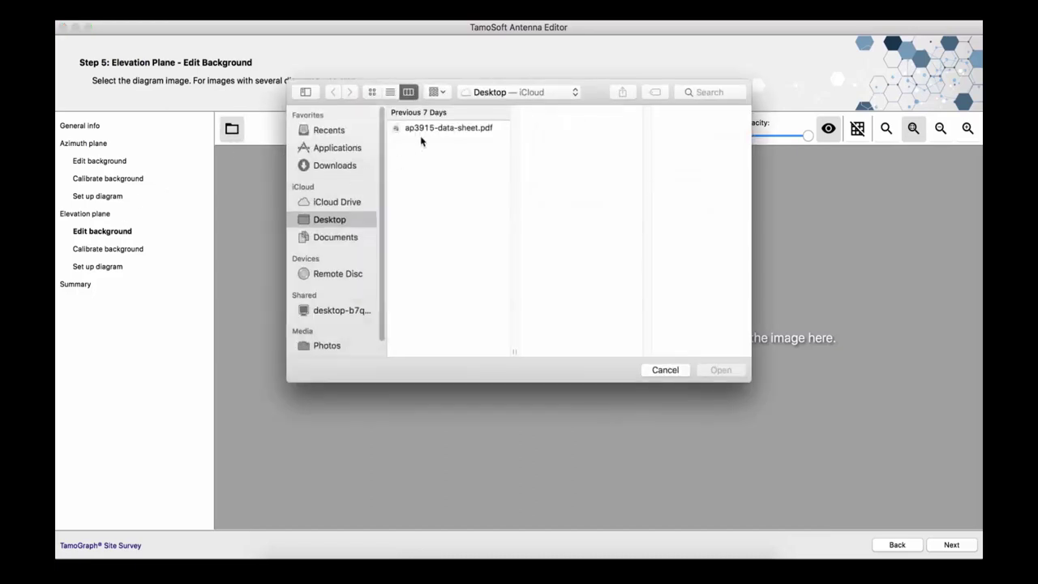
click(424, 130)
double_click(424, 127)
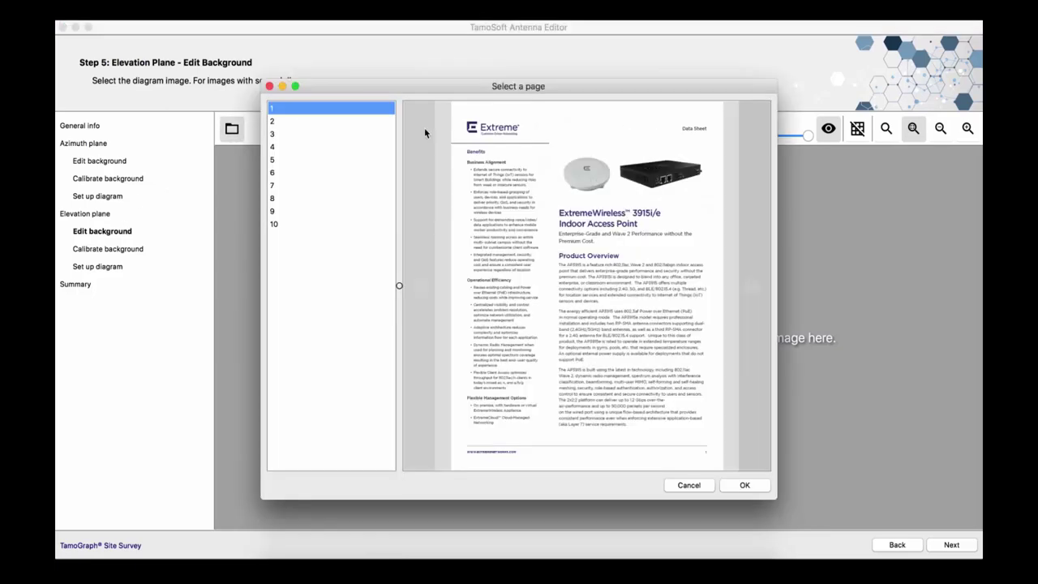
click(292, 210)
click(736, 485)
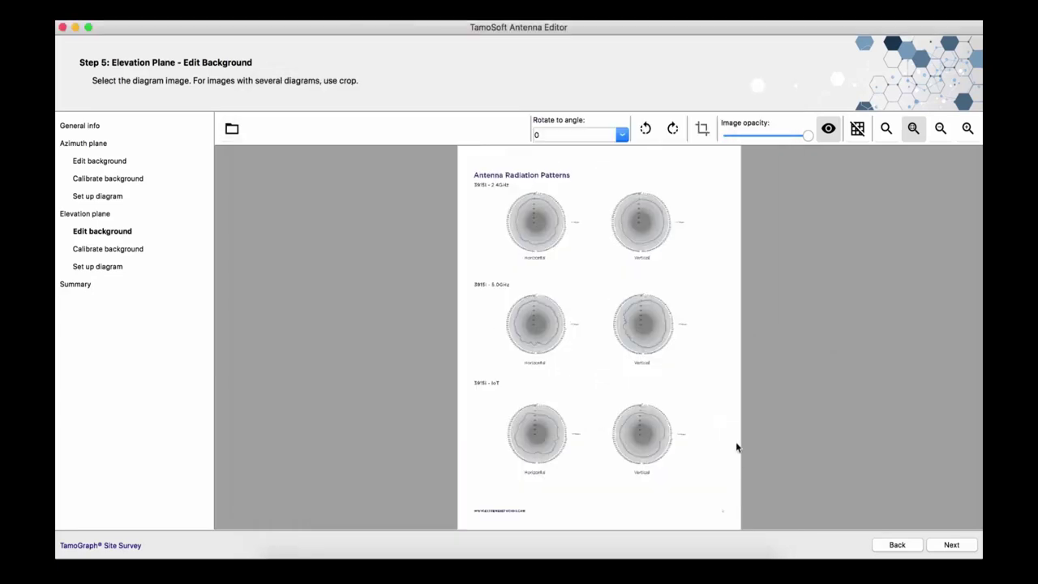
Crop the page to the 2.4 GHz Vertical diagram and rotate it 90° clockwise.
click(610, 203)
drag(610, 203, 695, 269)
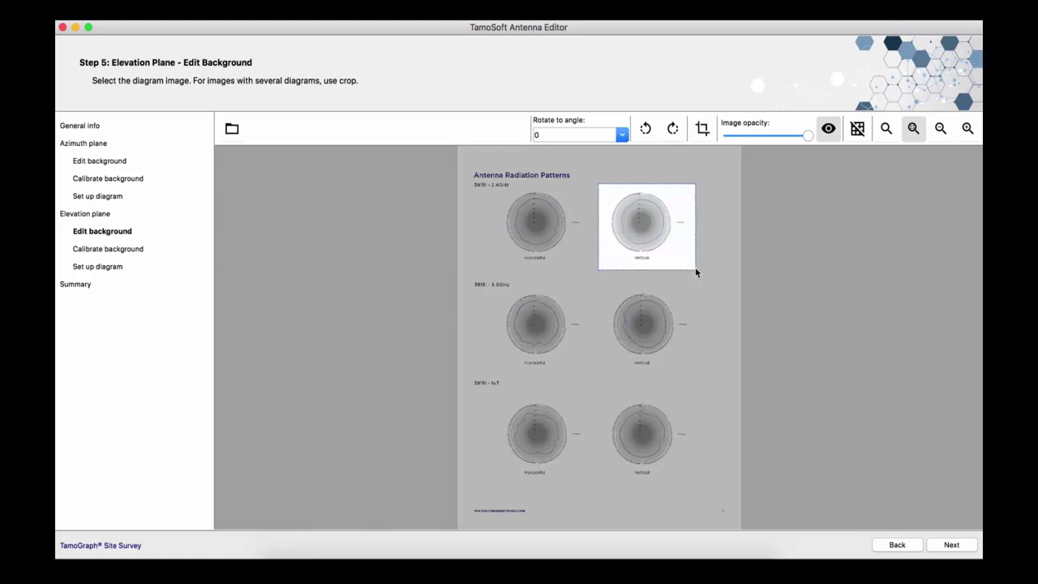
click(702, 130)
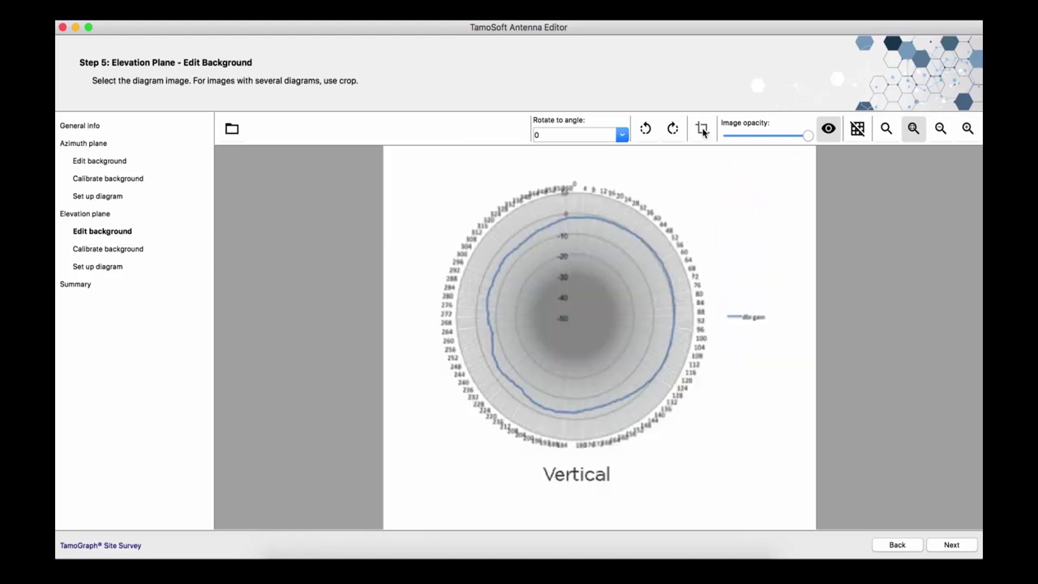
click(673, 130)
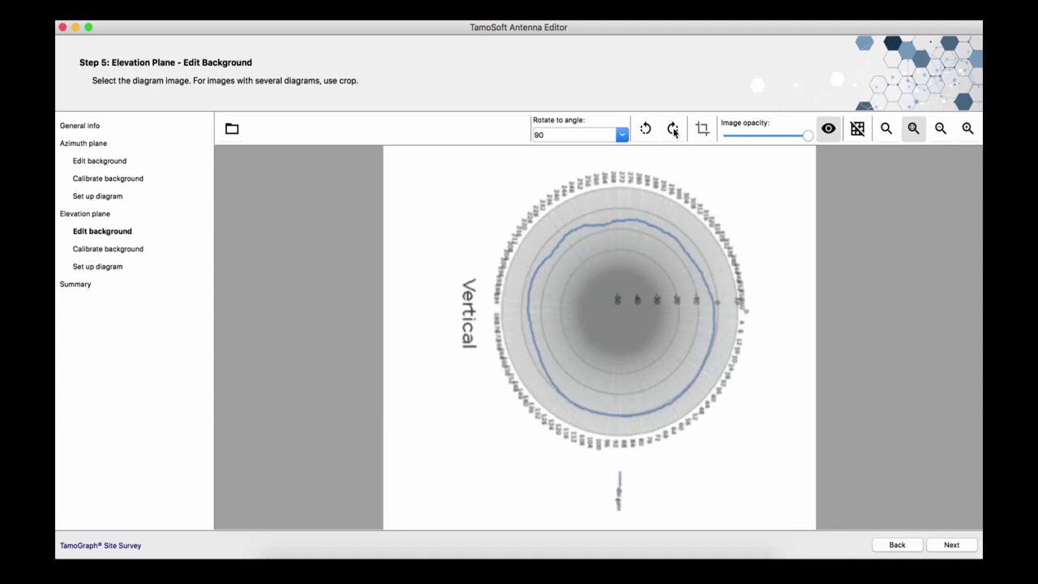
Auto-calibrate the elevation grid to -50–10 dBi in 10 dB steps and centre it on the Vertical diagram.
click(129, 251)
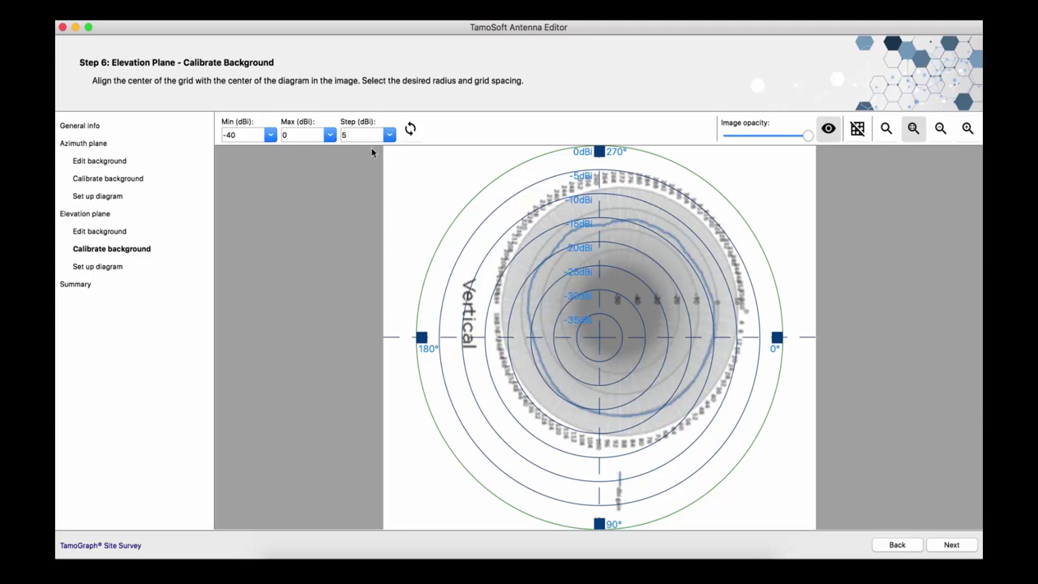
click(410, 129)
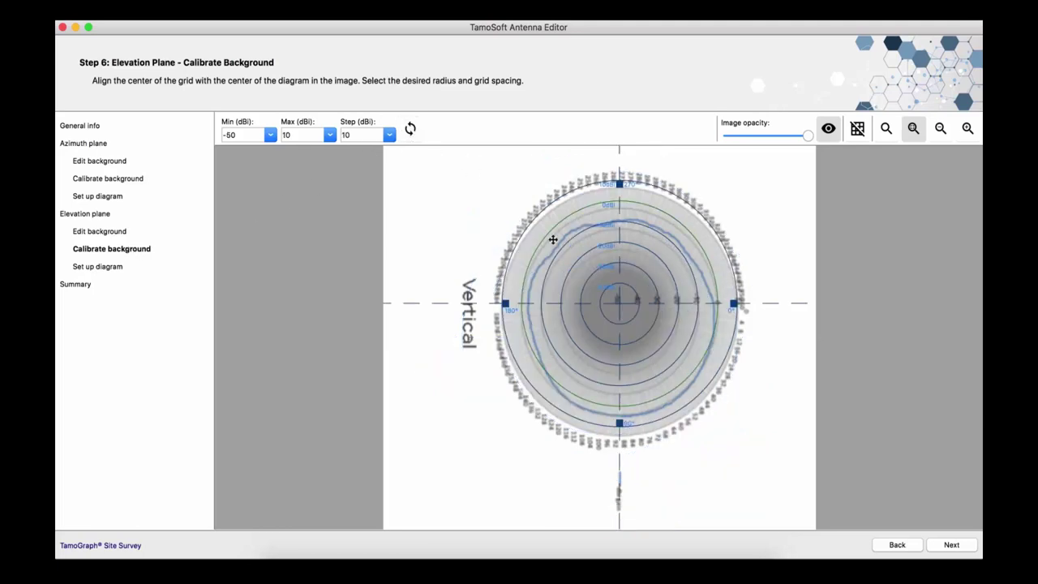
drag(572, 263, 573, 269)
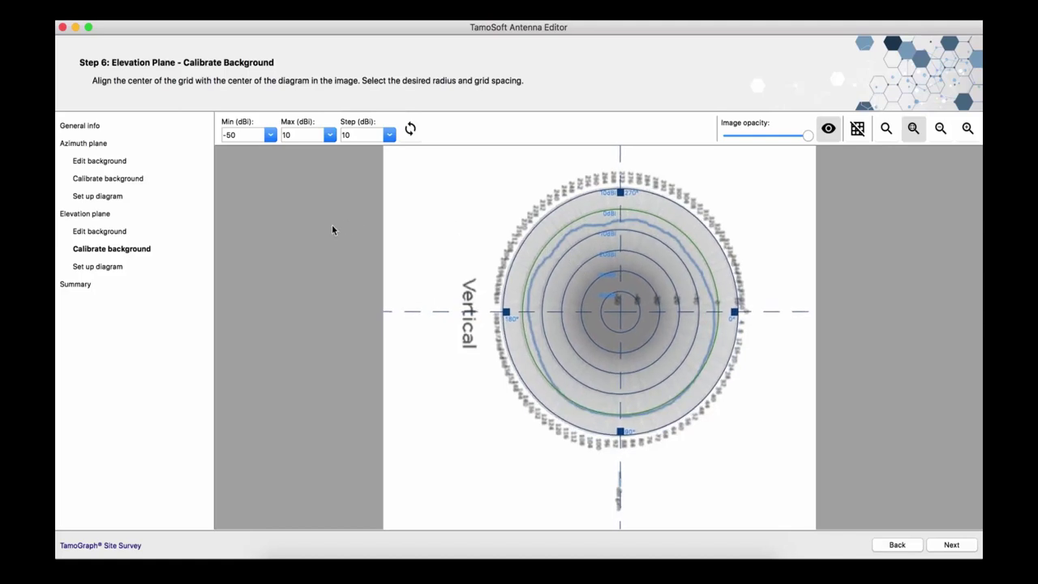
click(119, 269)
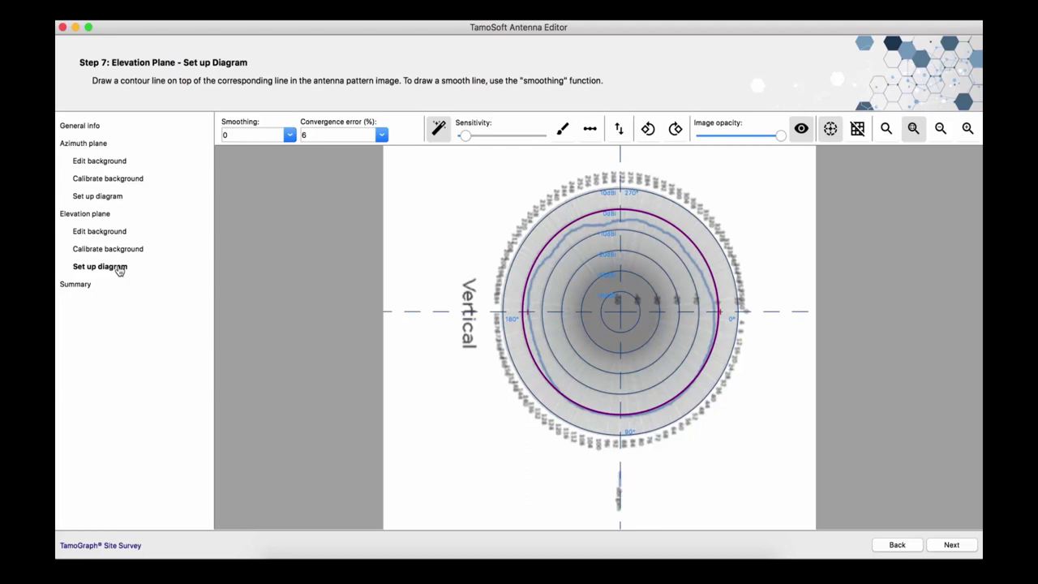
Magic-wand trace the blue Vertical pattern with raised sensitivity, checking convergence at 0° and 180°.
click(543, 260)
drag(464, 135, 496, 142)
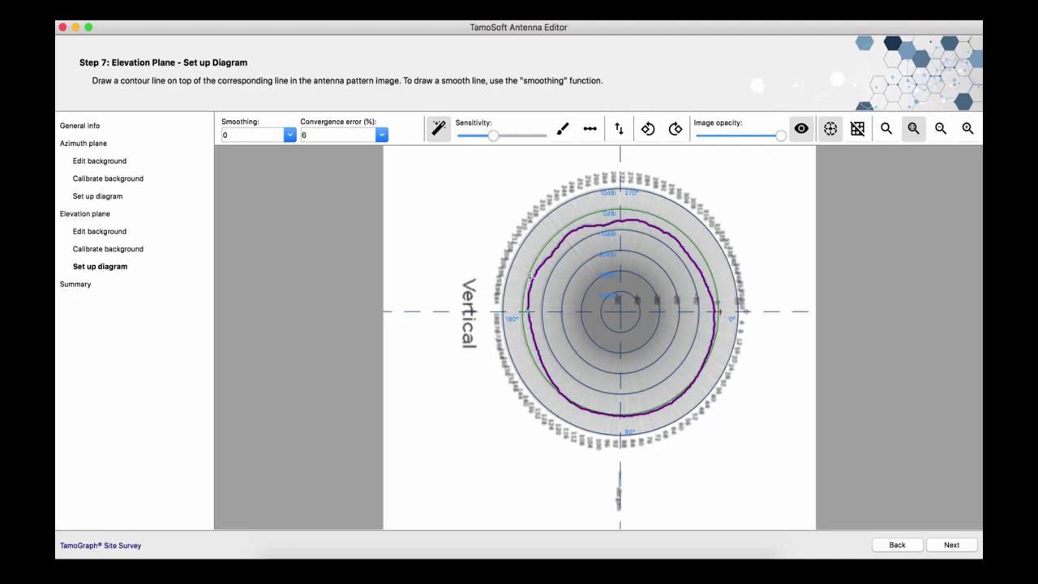
scroll(533, 309, up, 3)
scroll(533, 309, up, 2)
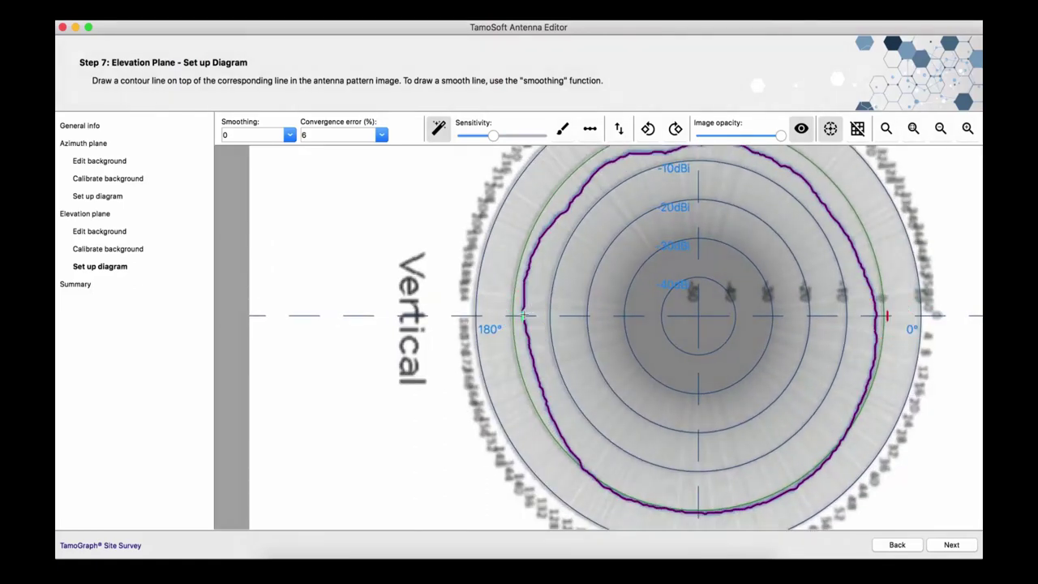
mouse_move(523, 315)
mouse_move(887, 316)
click(912, 130)
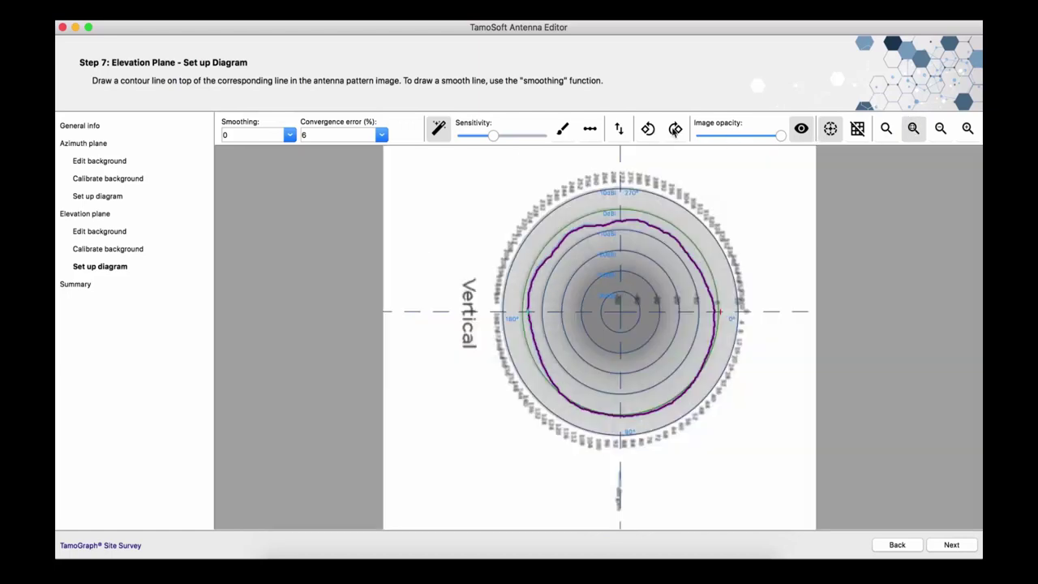
click(674, 130)
click(674, 130)
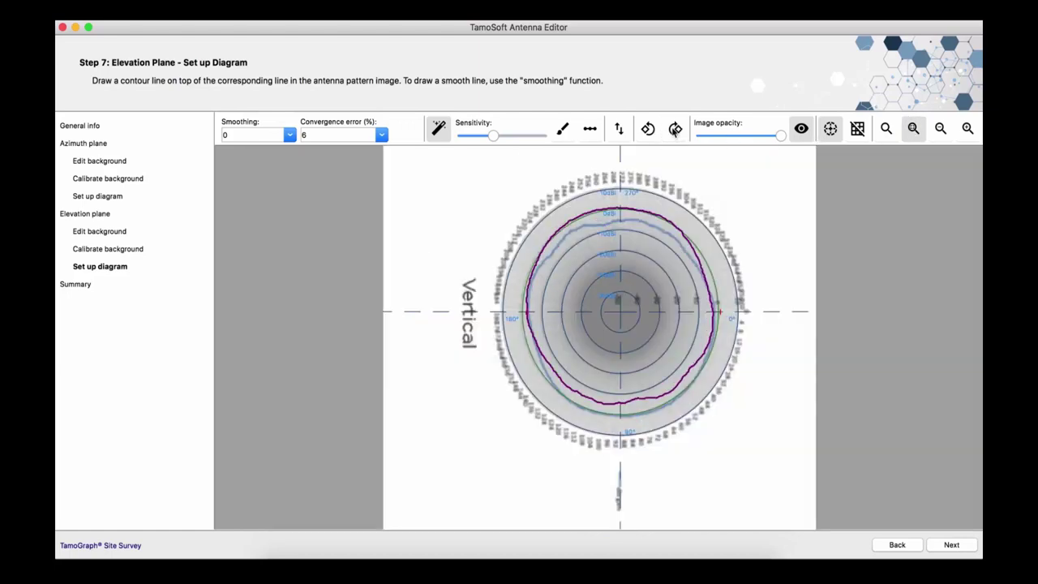
click(674, 130)
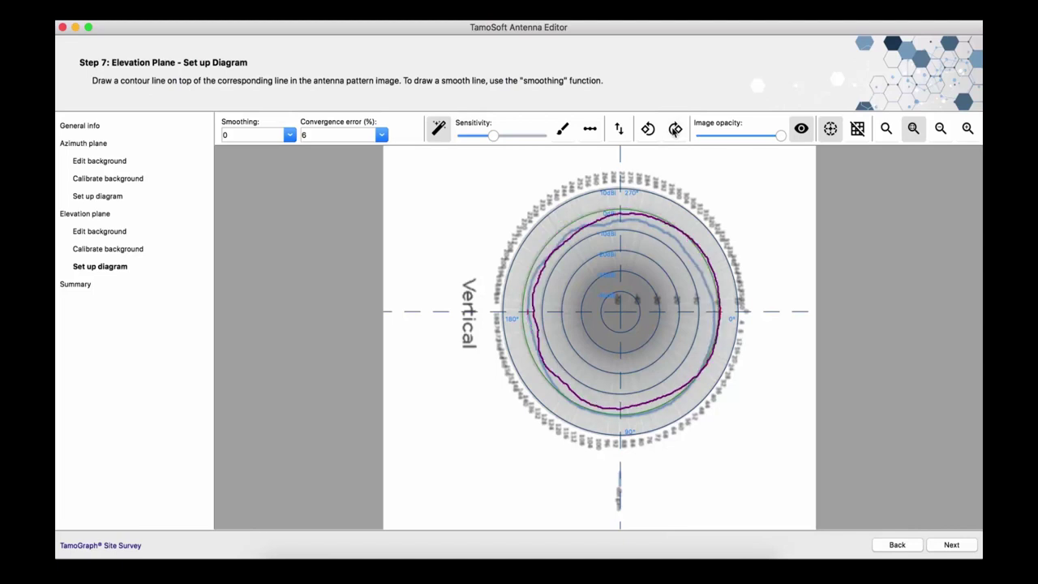
click(674, 131)
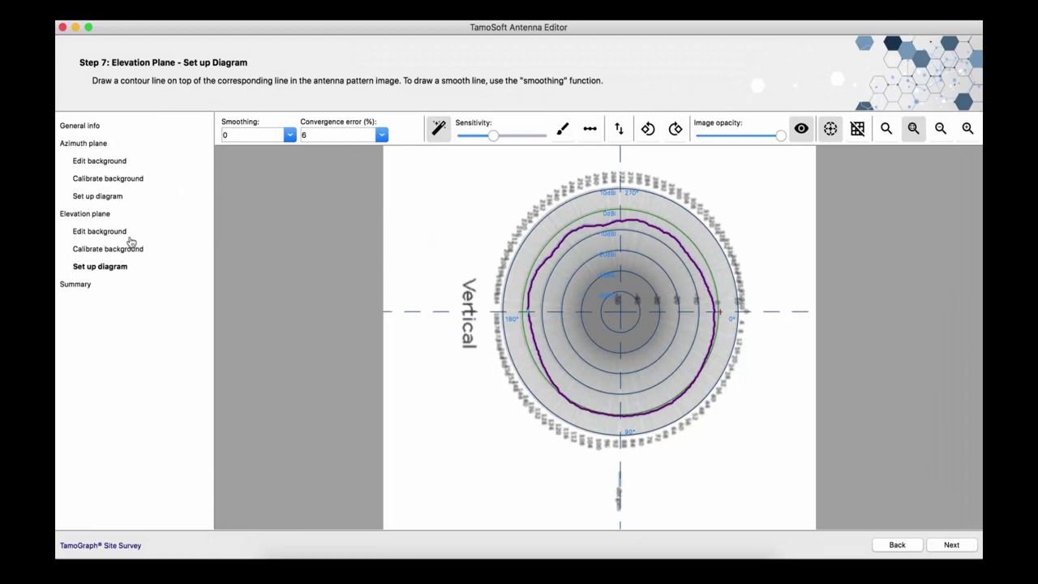
Show the Step 8 summary and rotate the combined 3D radiation pattern to inspect it.
click(87, 285)
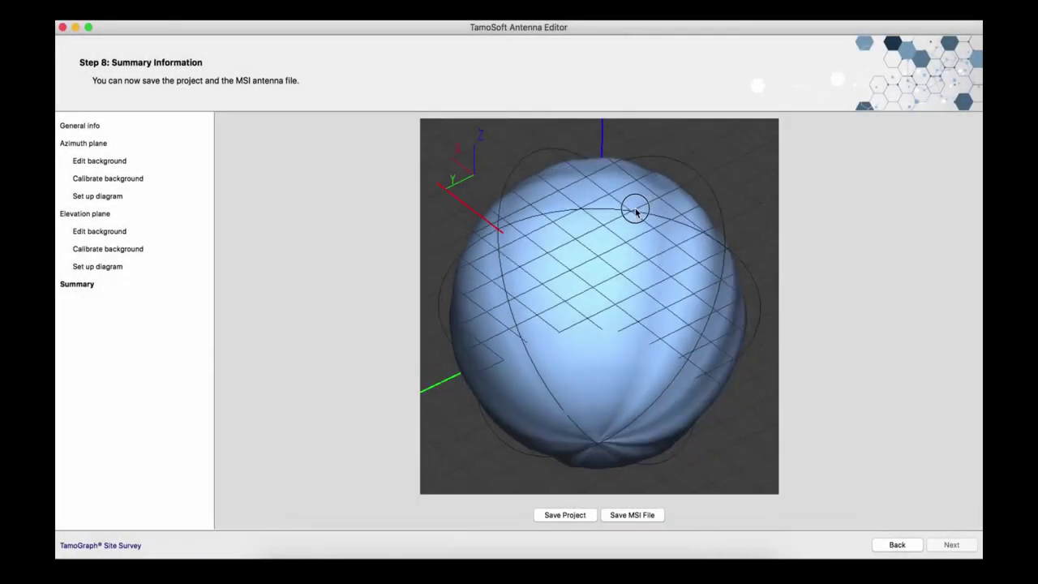
drag(635, 211, 645, 277)
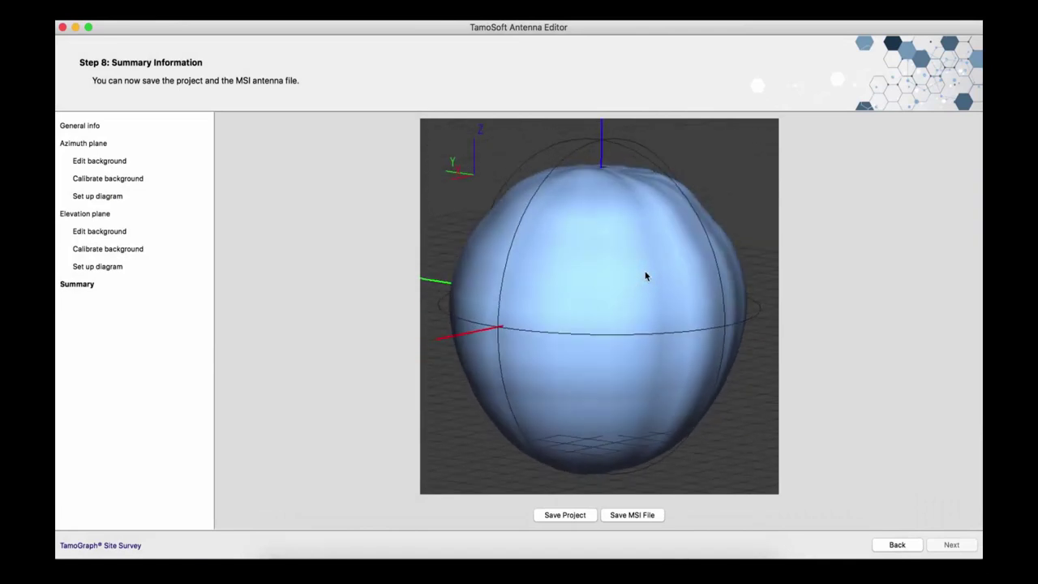